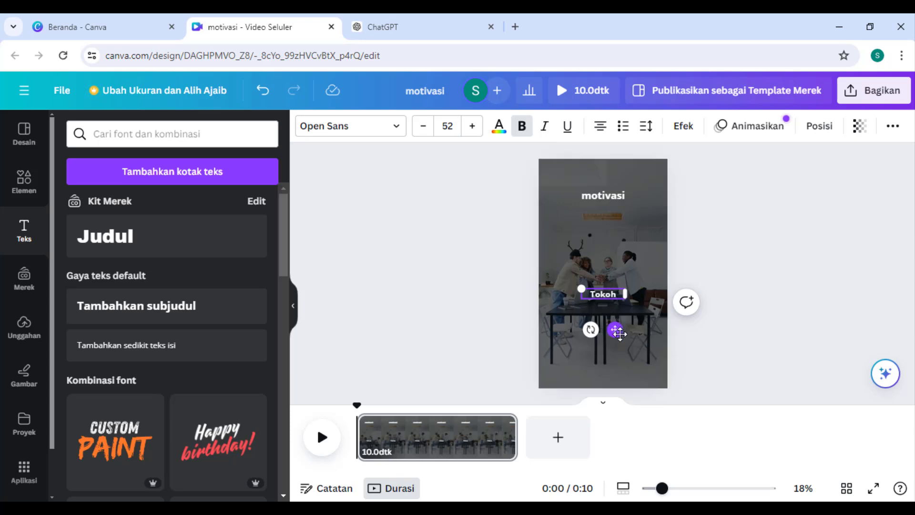
- Move the "Tokoh" text slightly lower on the page and preview the video, returning the playhead to the start
left_click_drag(618, 337, 618, 343)
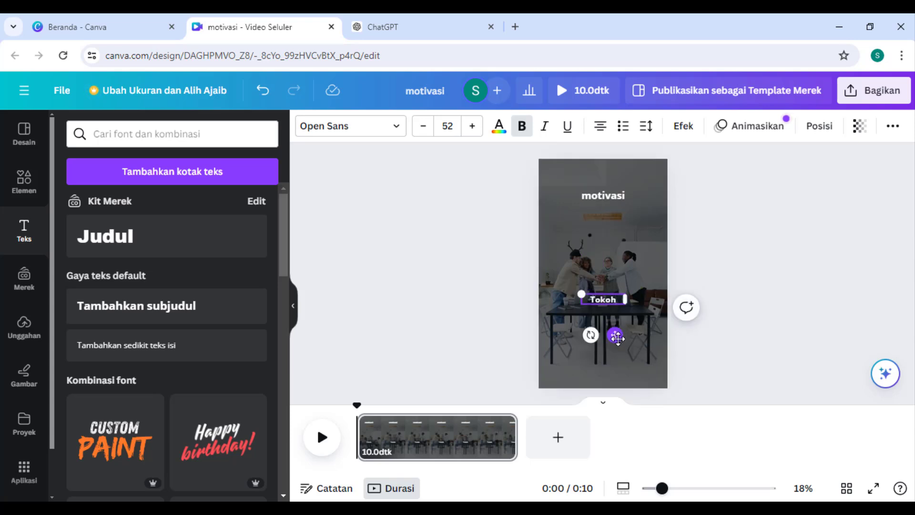
left_click(478, 316)
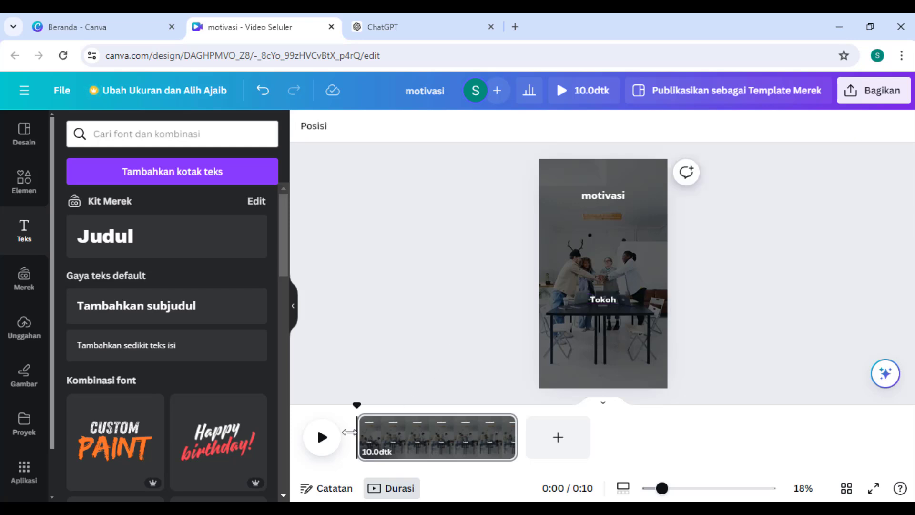
left_click(321, 444)
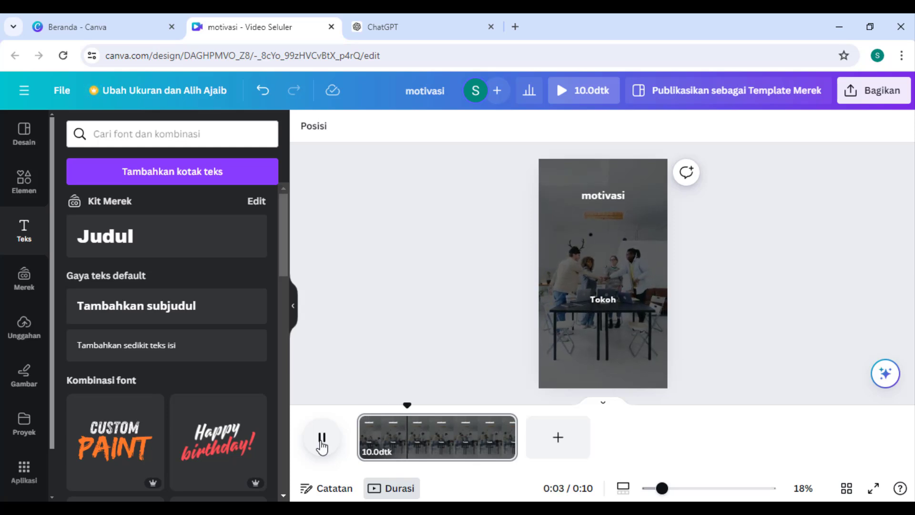
left_click(322, 444)
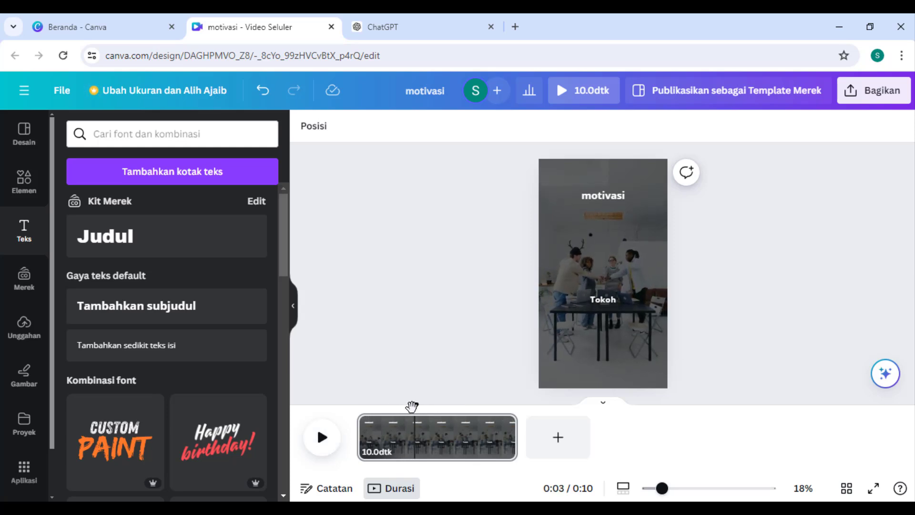
left_click_drag(412, 406, 358, 406)
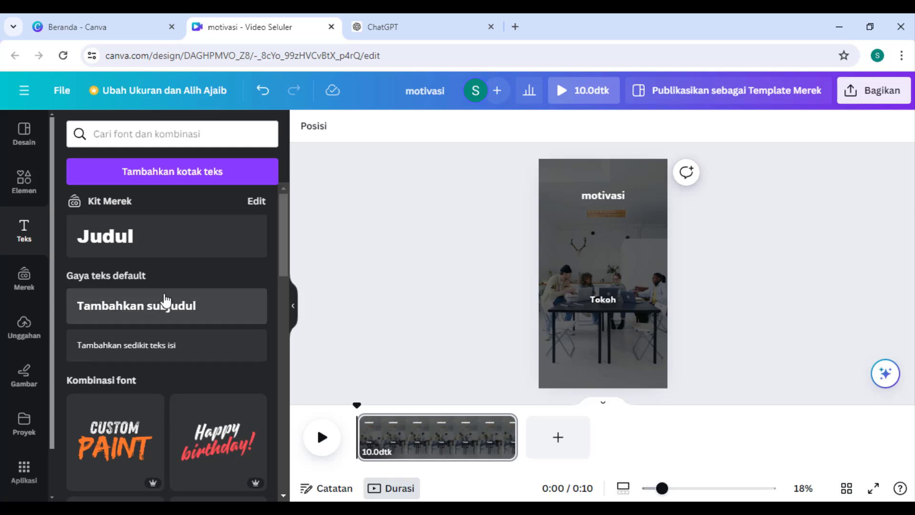
- Open the Buat banyak bulk-create app and choose to enter the data manually
left_click(24, 472)
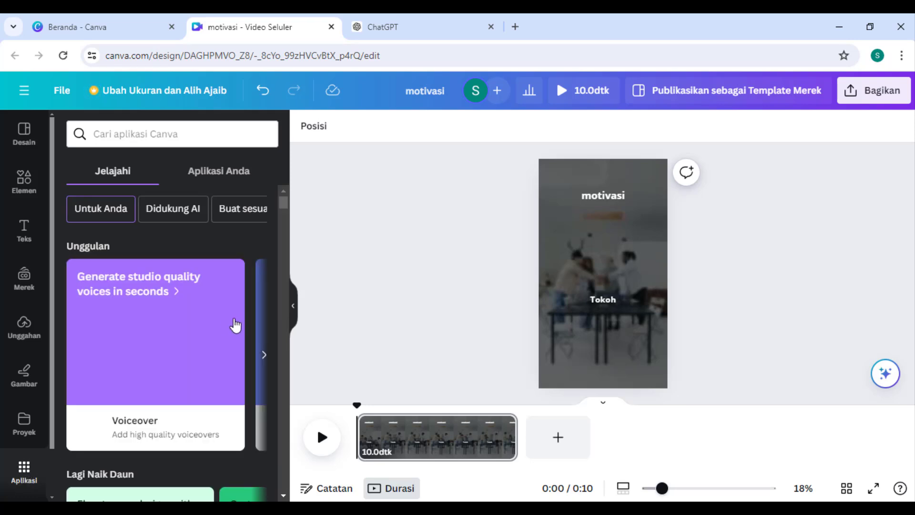
scroll(245, 339, "down", 8)
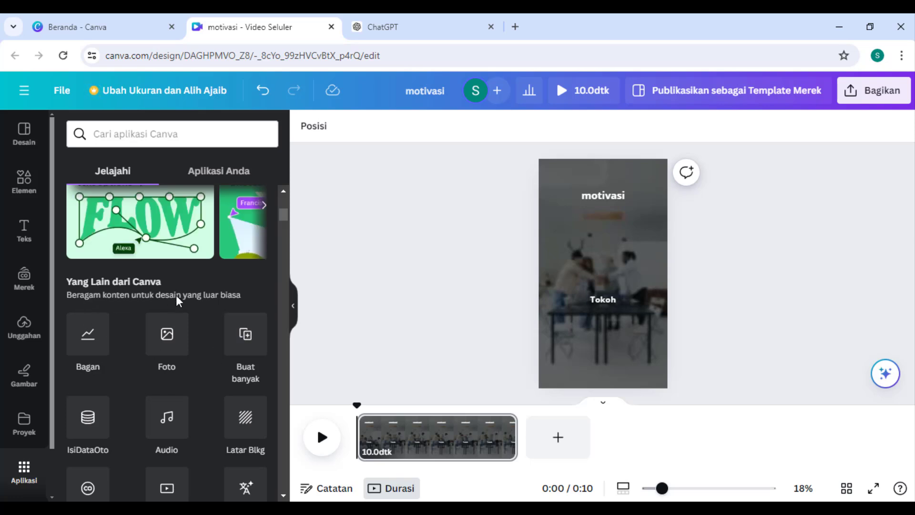
left_click(246, 340)
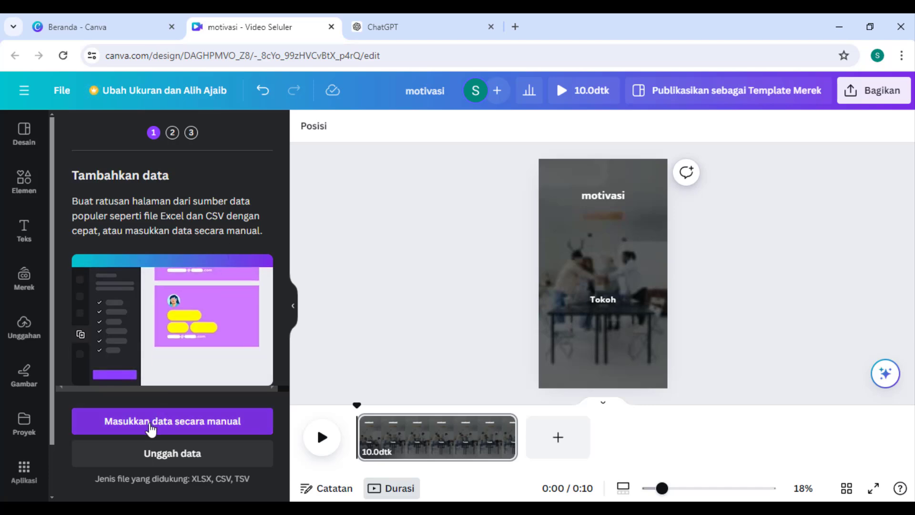
left_click(165, 429)
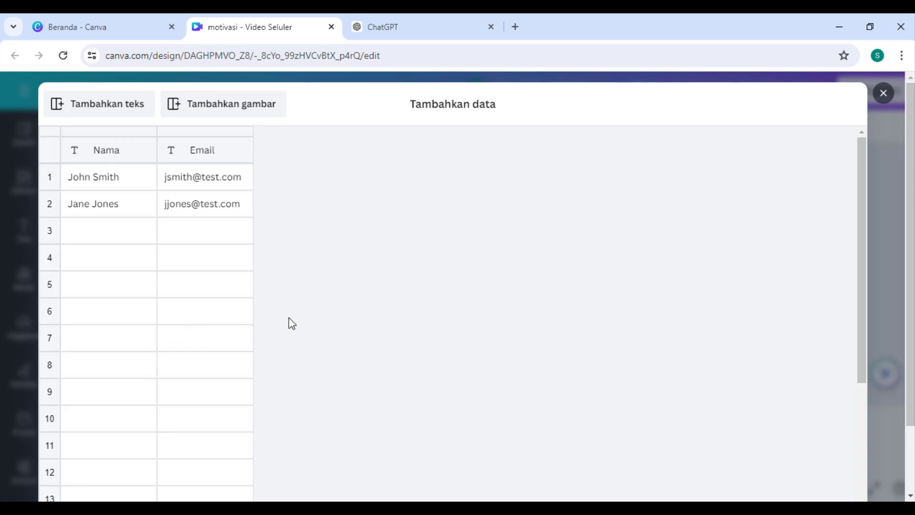
- Clear the sample names and emails by deleting the whole default data table
scroll(266, 384, "down", 5)
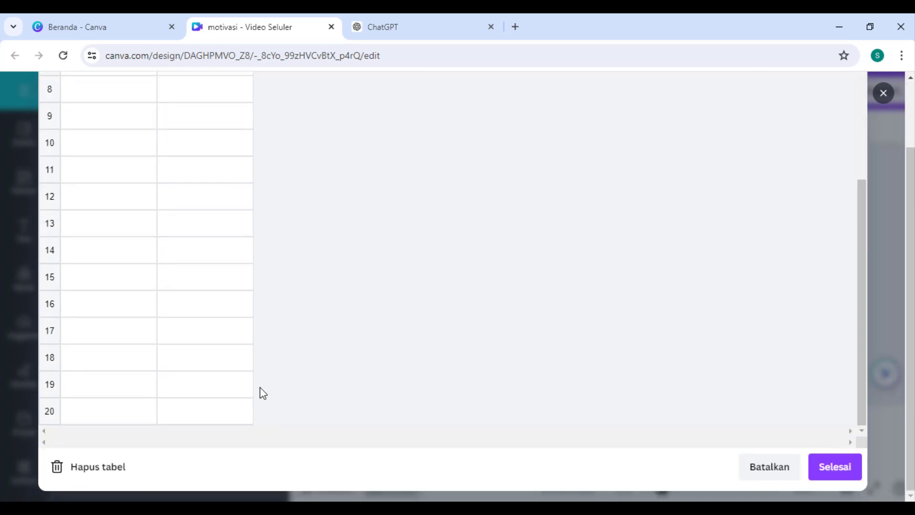
scroll(259, 387, "up", 4)
scroll(176, 227, "up", 3)
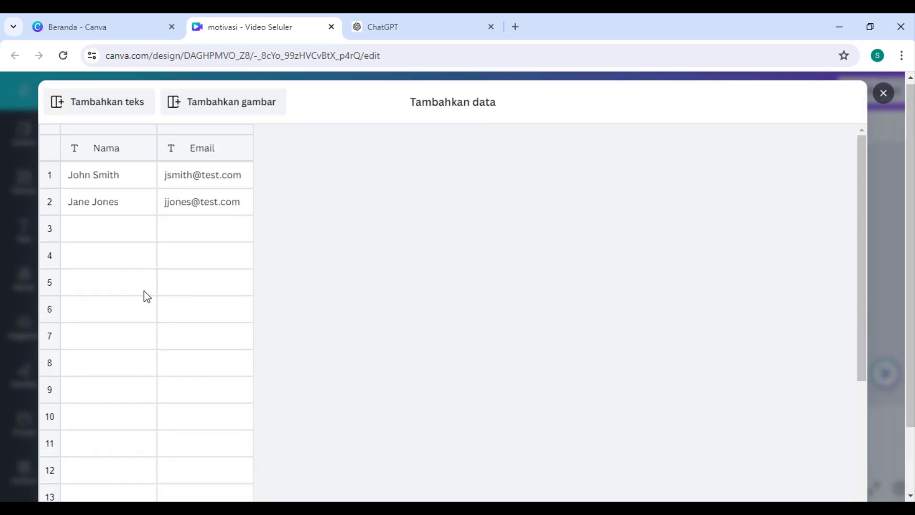
scroll(118, 410, "down", 3)
scroll(118, 418, "down", 3)
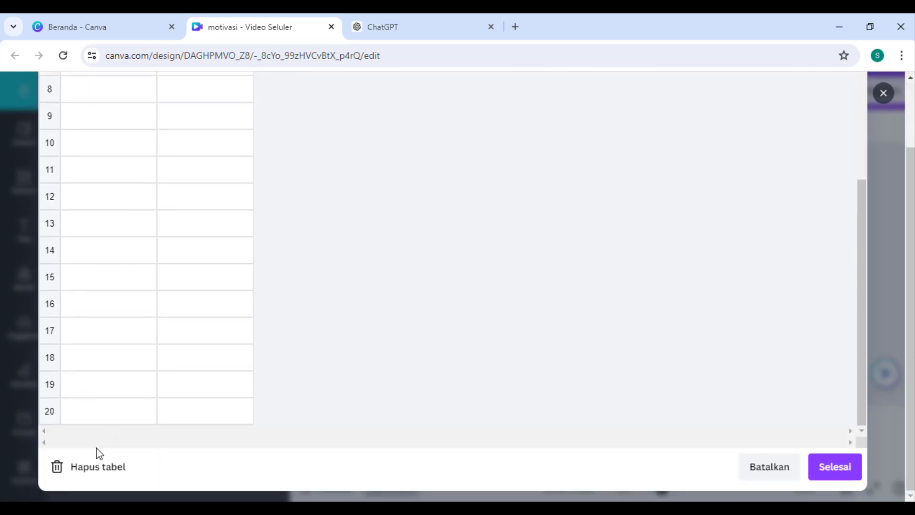
left_click(85, 474)
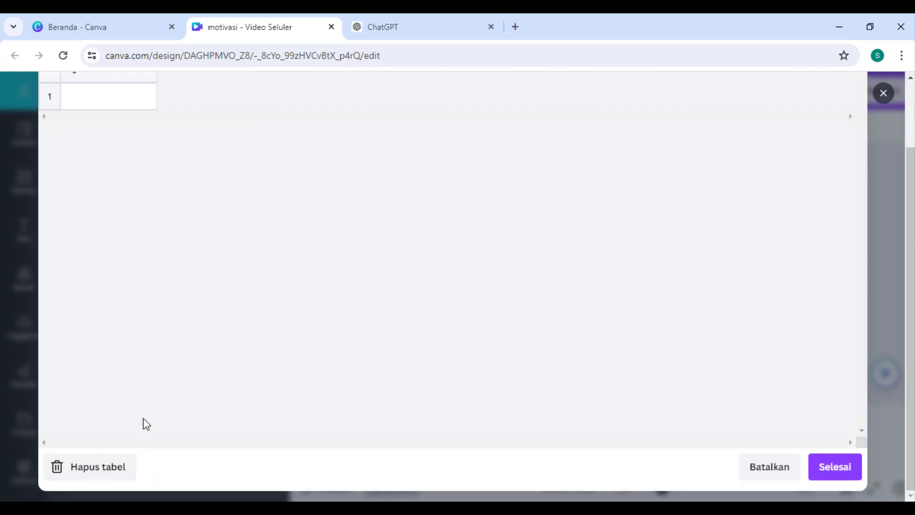
scroll(301, 358, "up", 2)
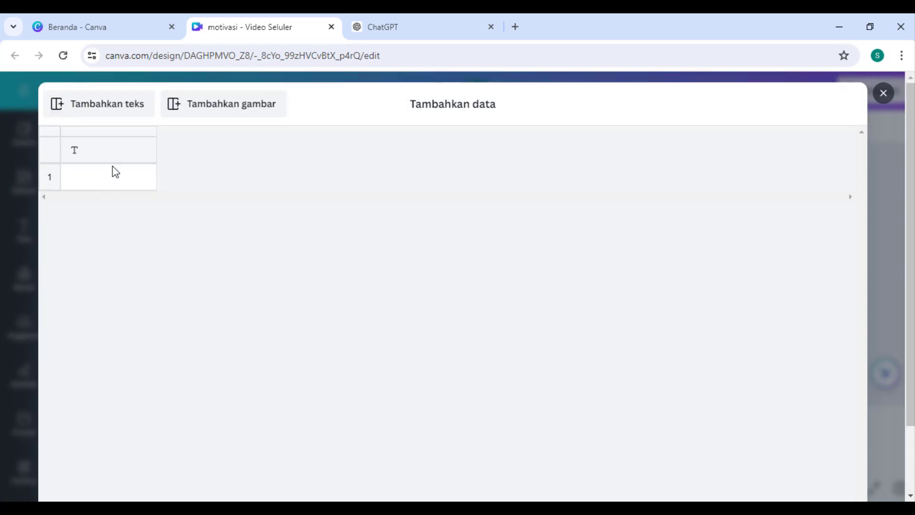
scroll(488, 284, "down", 2)
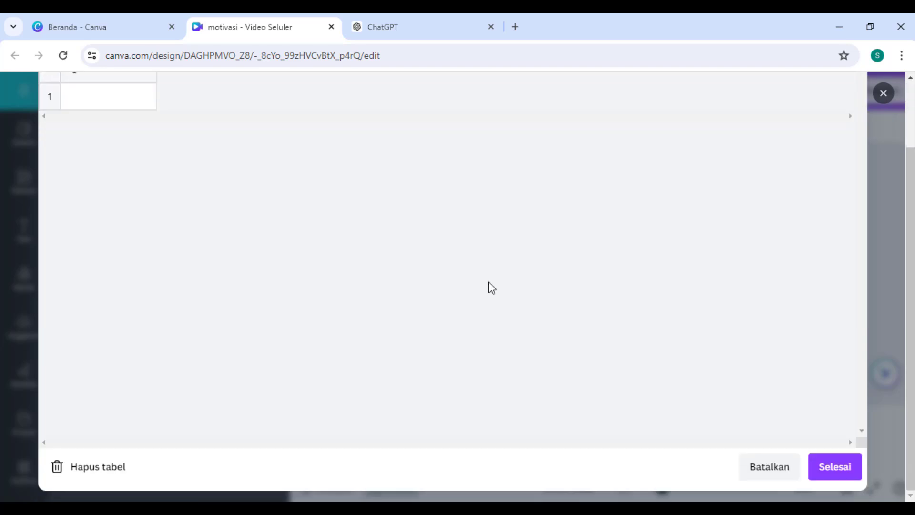
scroll(492, 289, "up", 2)
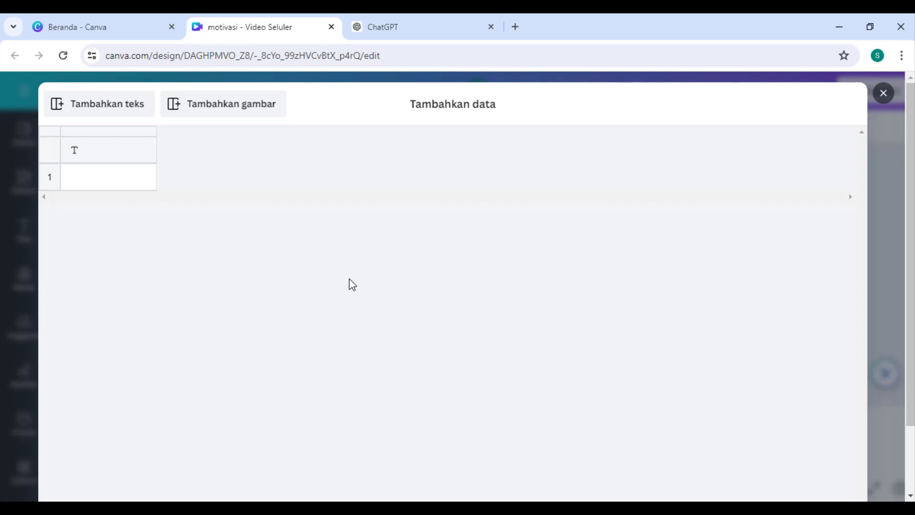
- Copy all figure and quote rows from the ChatGPT table into Canva's data table starting at the header cell, and check the last rows
left_click(416, 28)
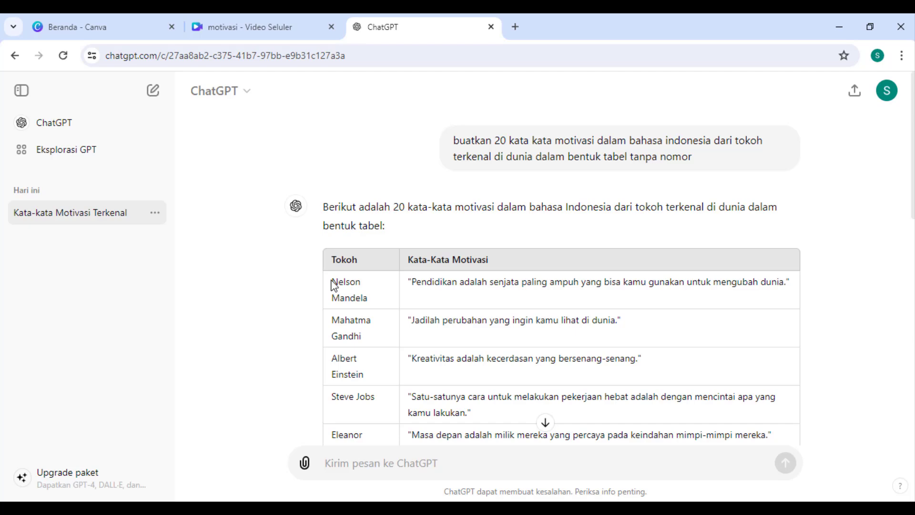
left_click_drag(334, 285, 699, 370)
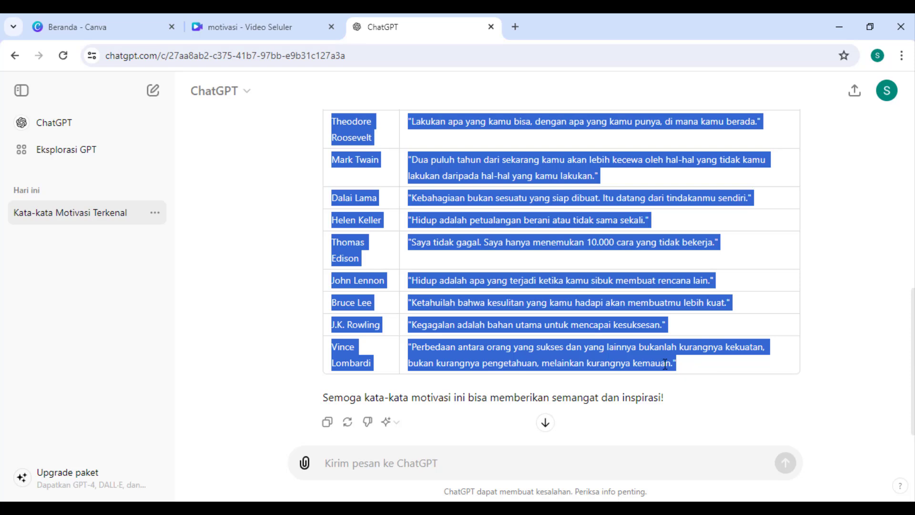
left_click(268, 29)
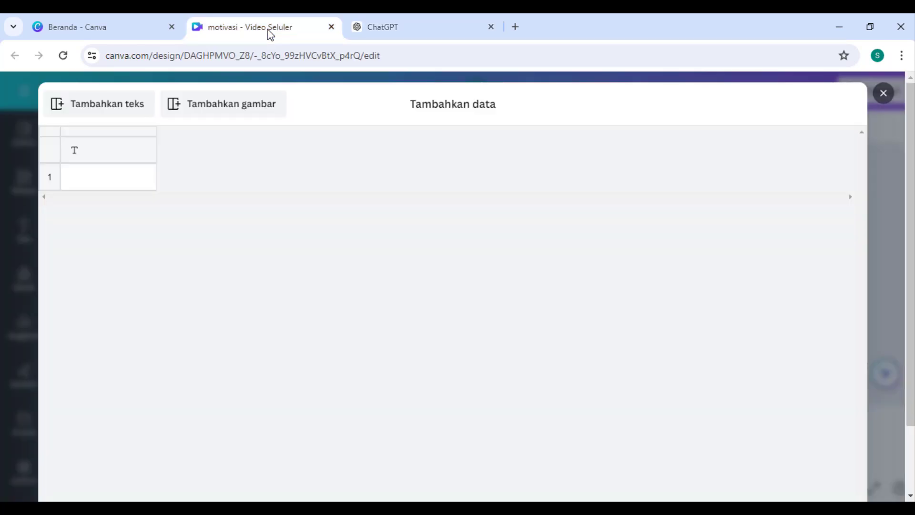
left_click(101, 154)
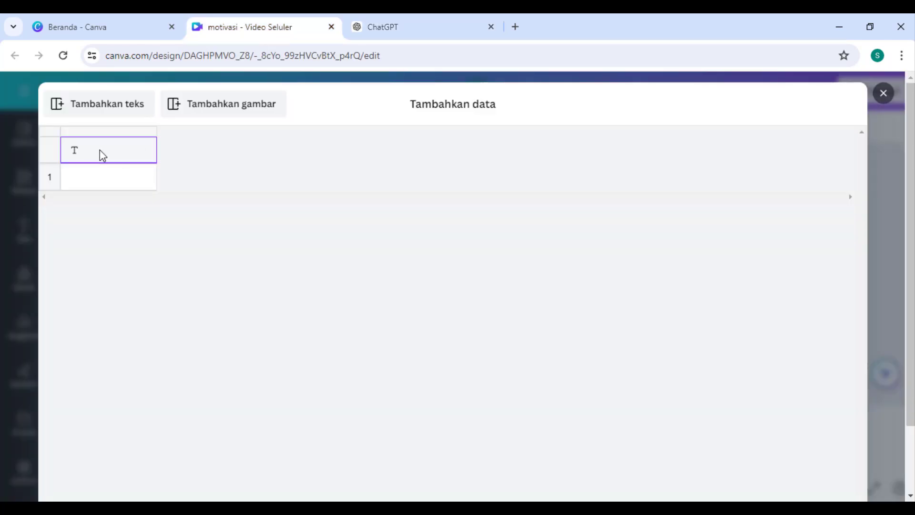
key("ctrl+v")
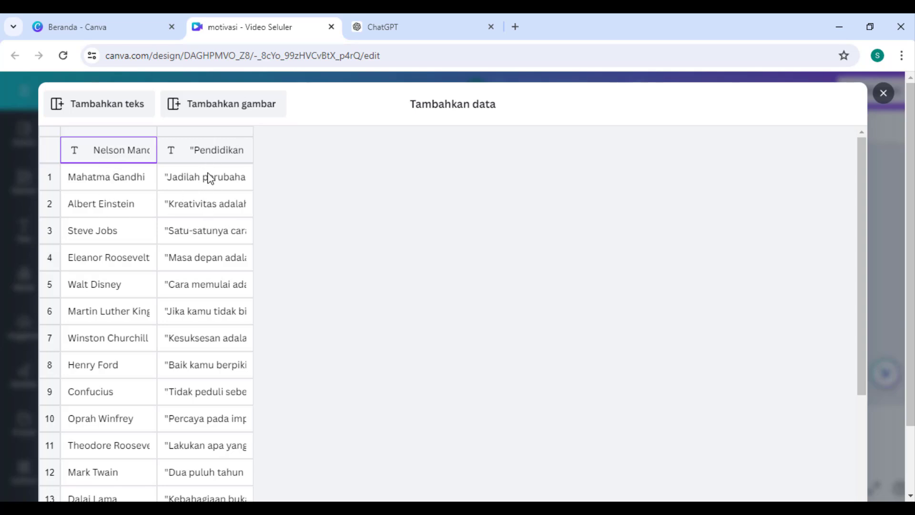
scroll(251, 325, "down", 3)
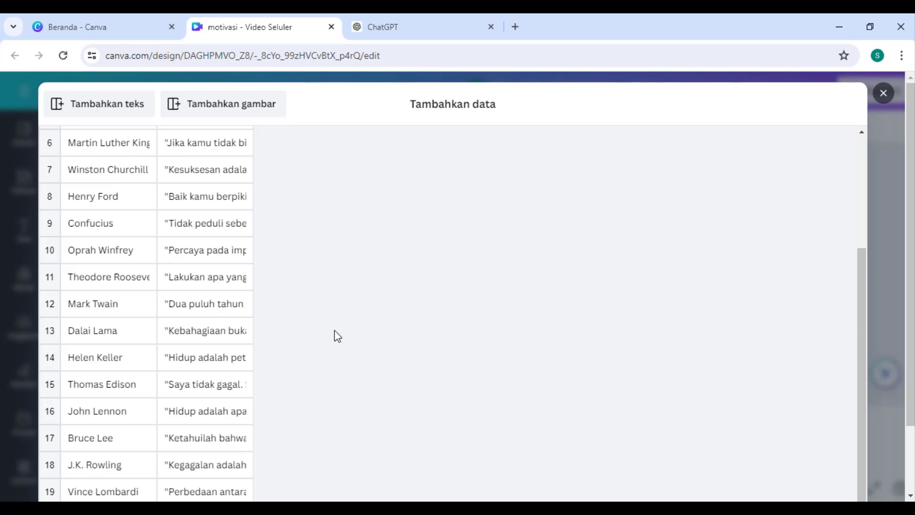
scroll(336, 335, "down", 2)
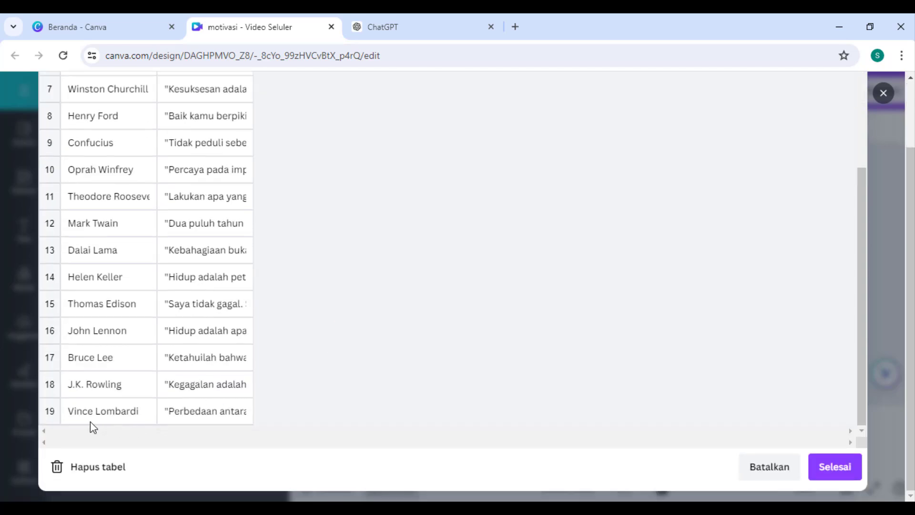
left_click(103, 416)
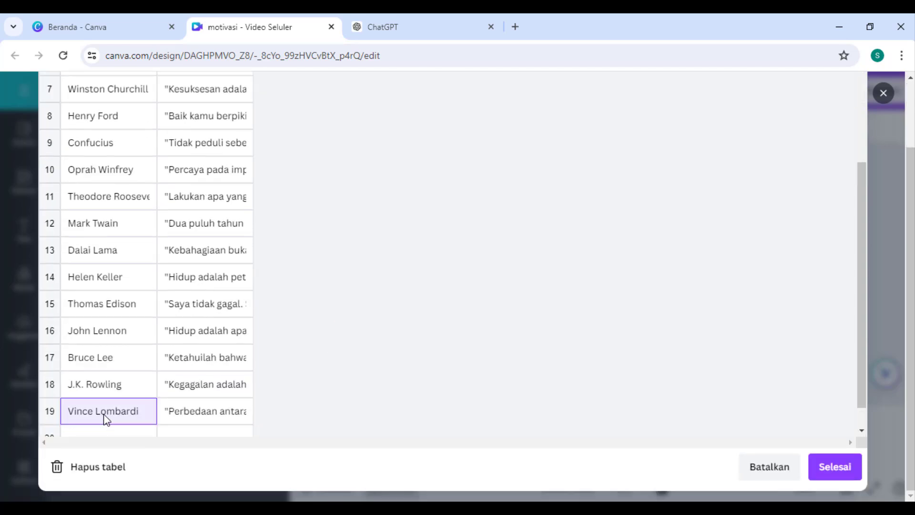
scroll(104, 414, "down", 1)
left_click(102, 413)
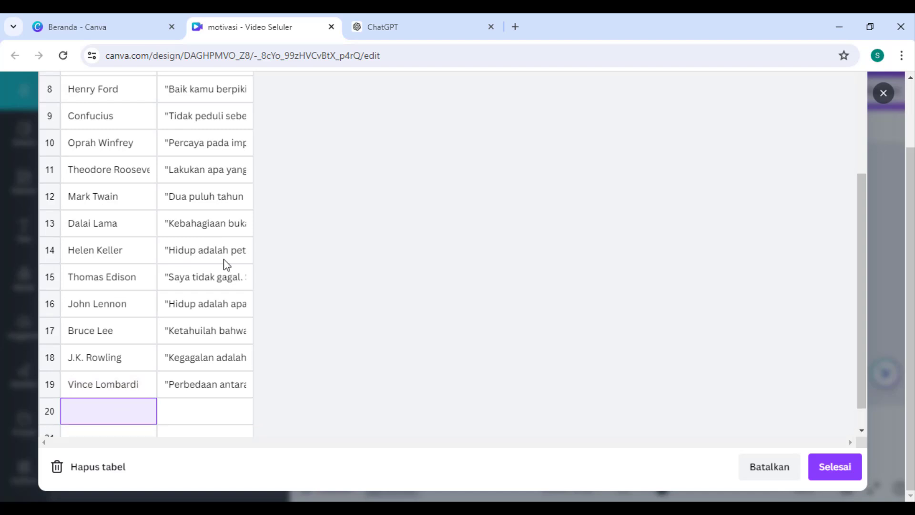
- Switch to ChatGPT and send the follow-up request "tambahkan 1 lagi"
left_click(403, 31)
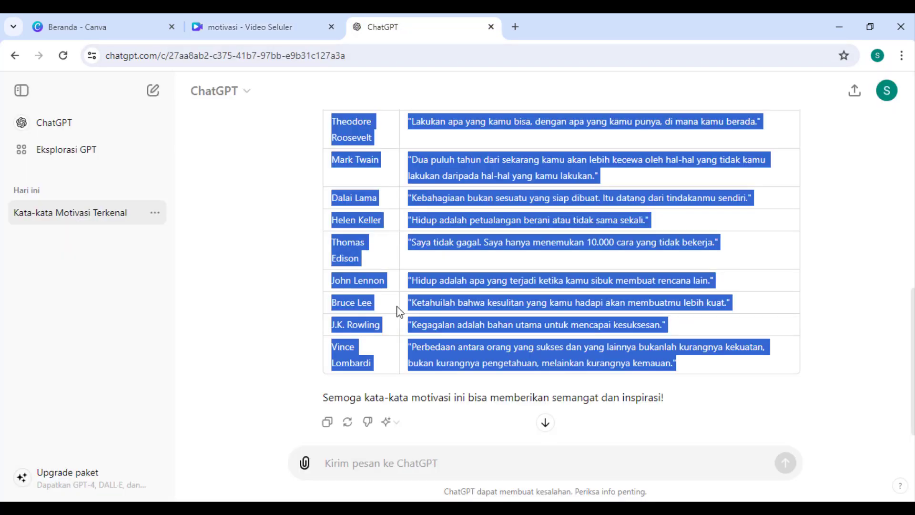
scroll(412, 405, "down", 1)
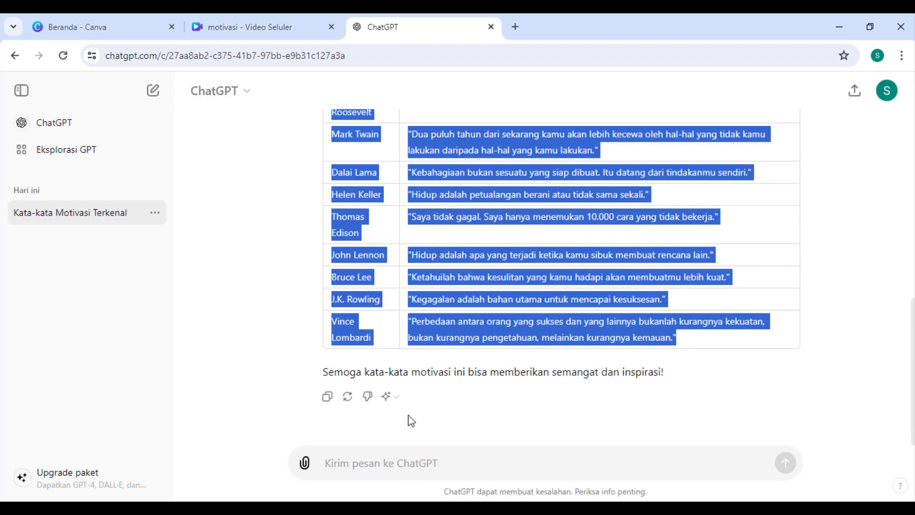
left_click(402, 466)
type("ta")
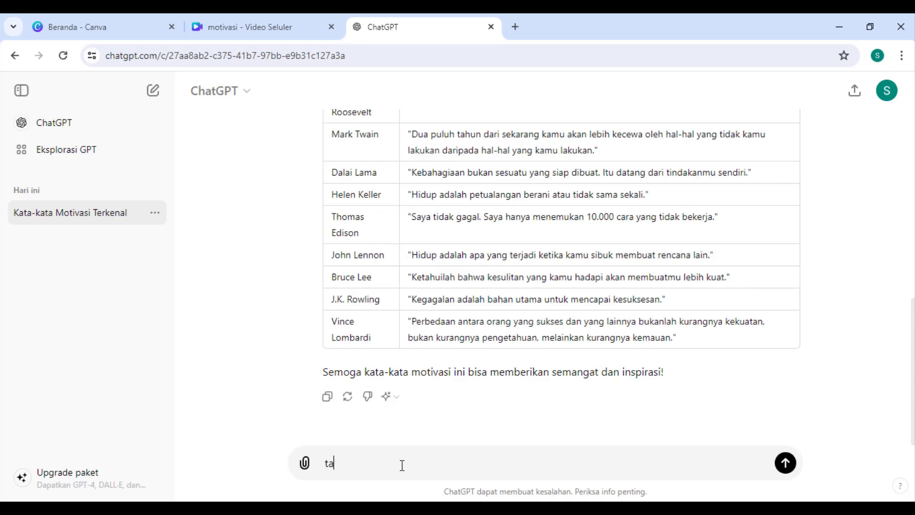
type("mbahkan 1 lagi")
left_click(786, 463)
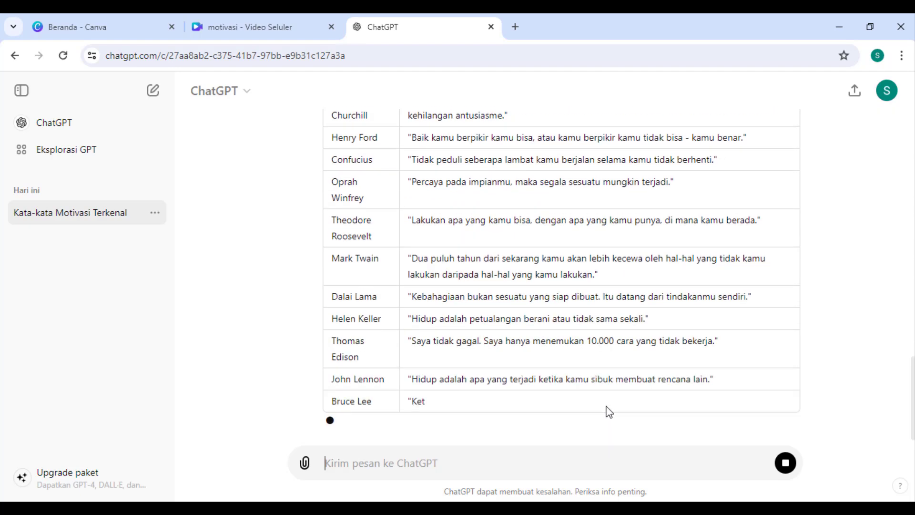
- Examine the new motivational quote table in ChatGPT from its header to its final entry, comparing it with the earlier table
scroll(608, 406, "up", 15)
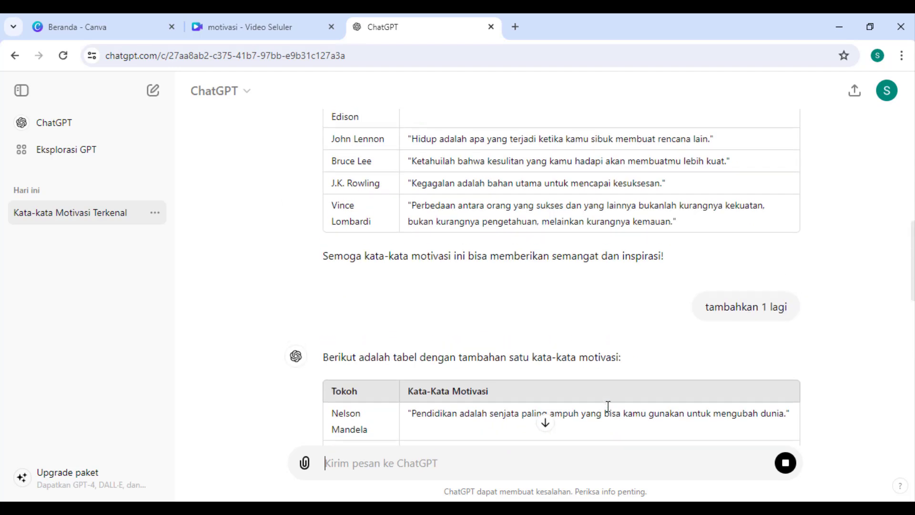
scroll(607, 406, "up", 8)
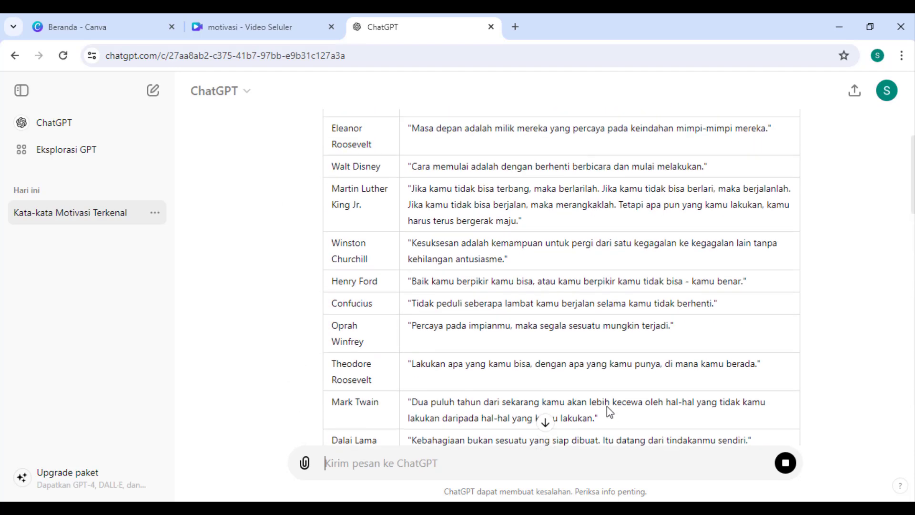
scroll(608, 408, "up", 2)
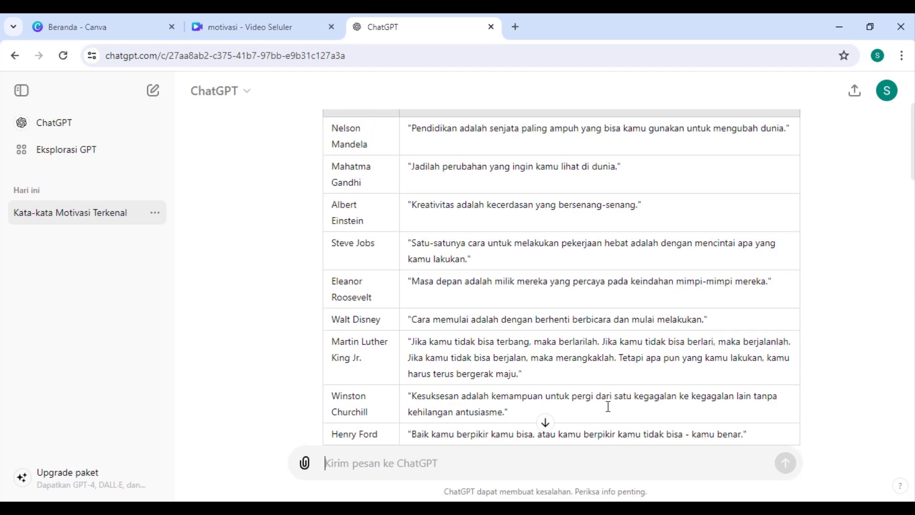
scroll(608, 407, "down", 3)
scroll(607, 406, "up", 3)
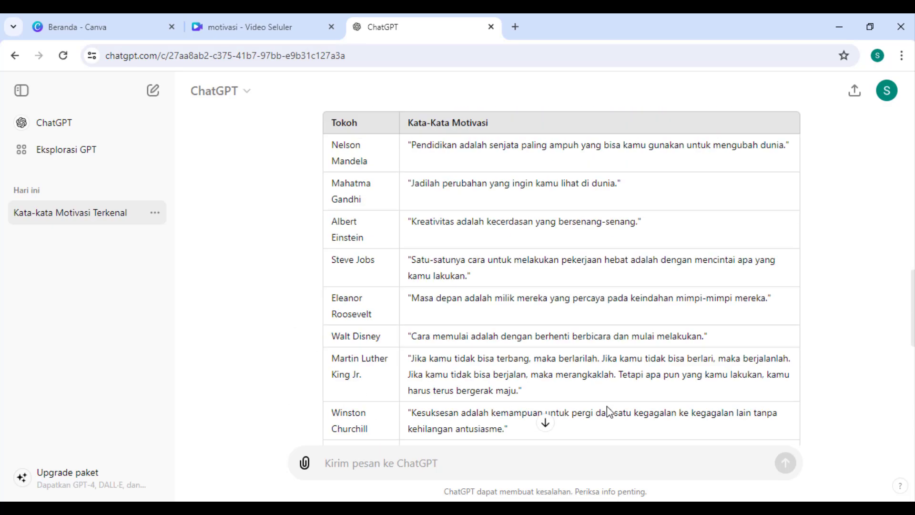
scroll(608, 406, "down", 10)
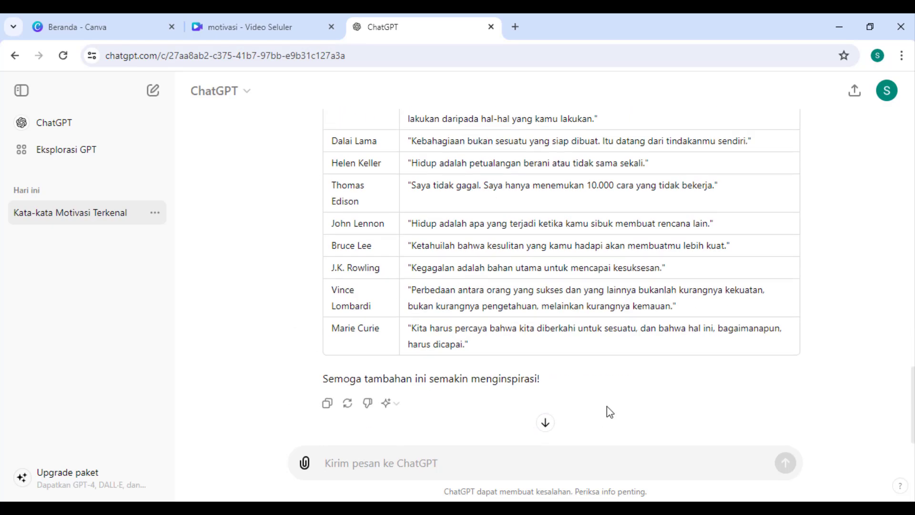
scroll(607, 406, "up", 9)
scroll(607, 406, "up", 5)
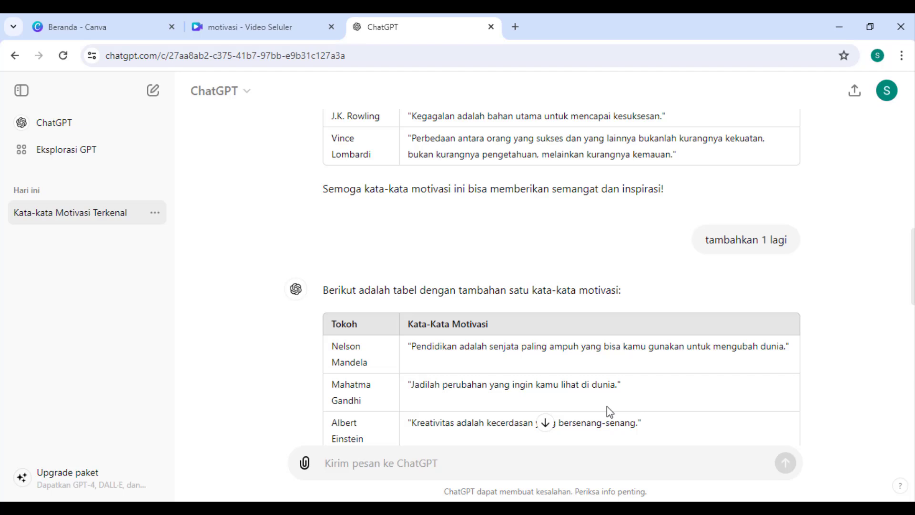
- Compare the closing rows of the earlier and extended ChatGPT quote tables to identify the added entry
scroll(607, 406, "up", 3)
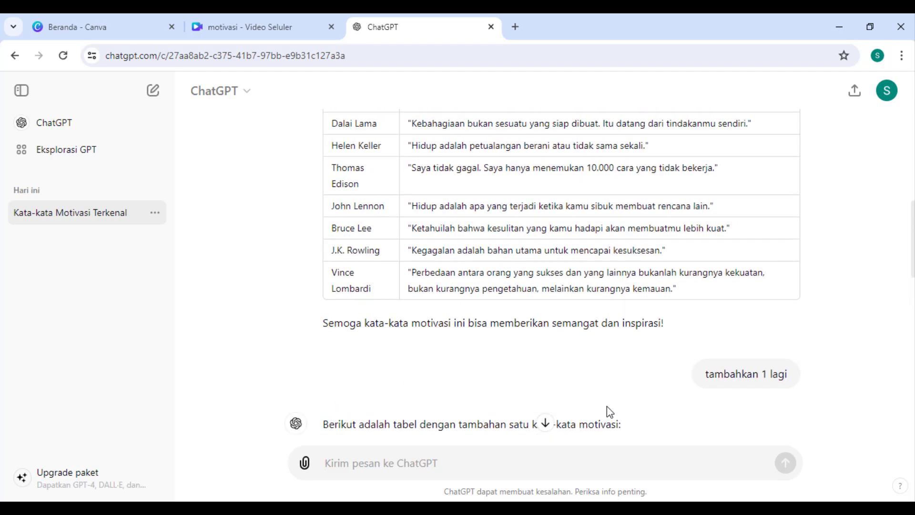
scroll(607, 406, "down", 13)
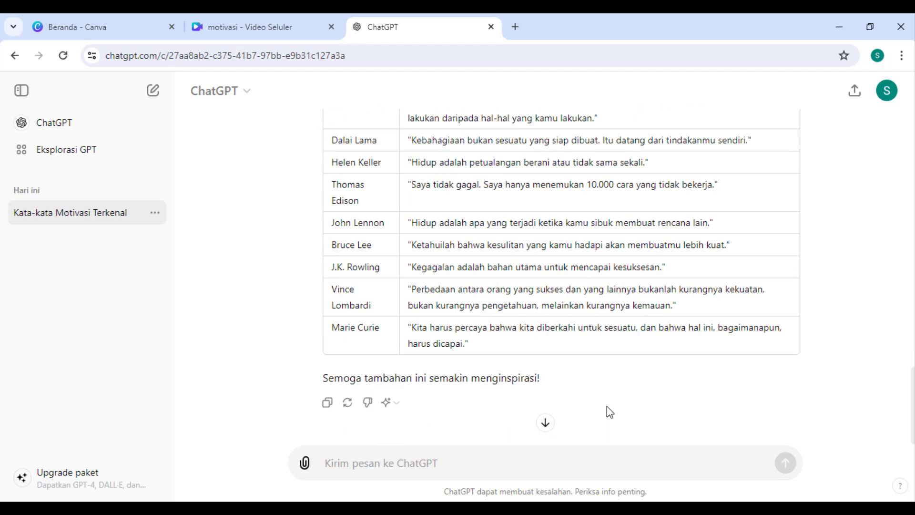
scroll(607, 406, "up", 11)
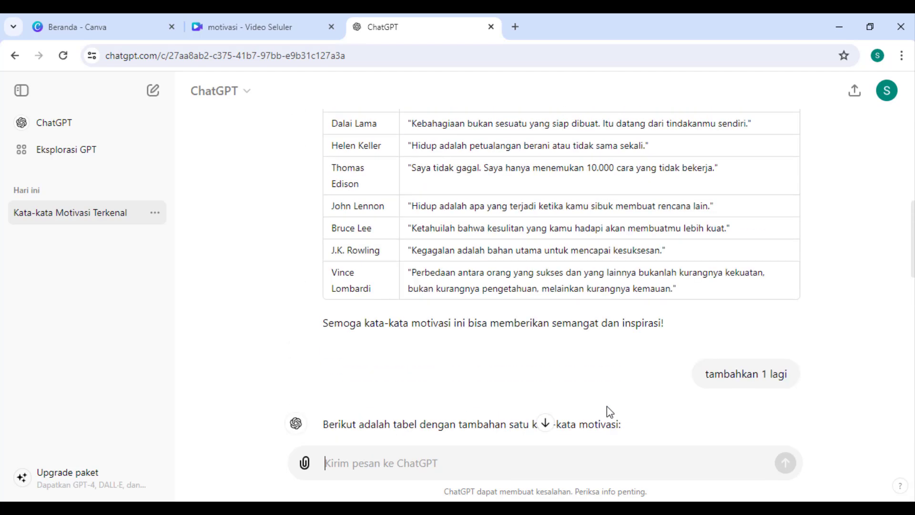
scroll(608, 407, "down", 12)
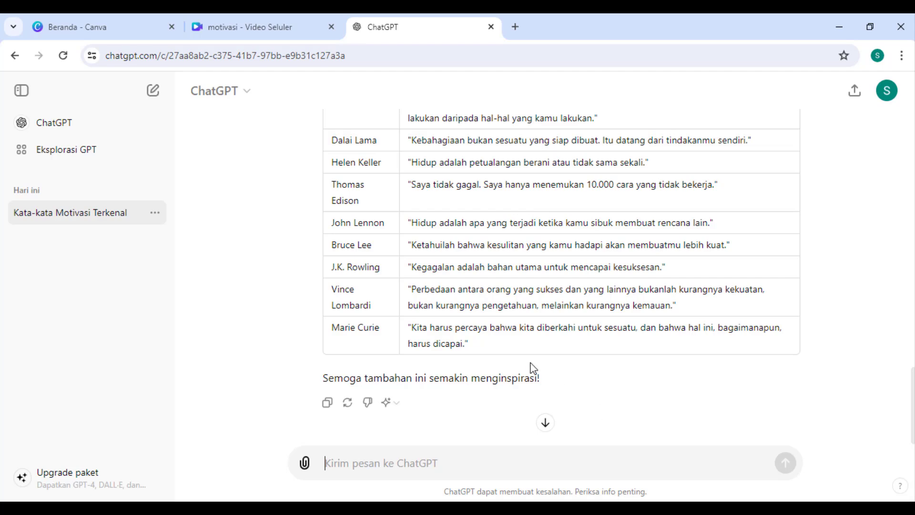
scroll(521, 351, "up", 8)
scroll(521, 352, "up", 9)
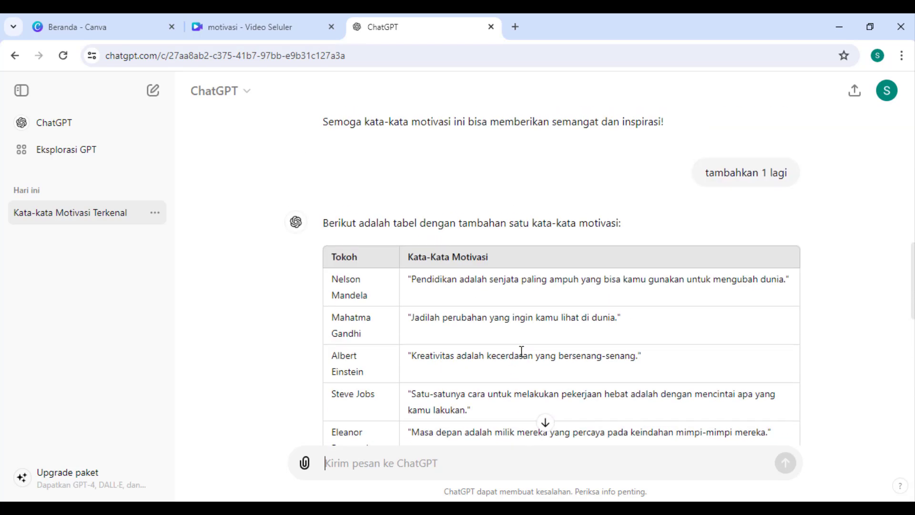
scroll(521, 357, "up", 2)
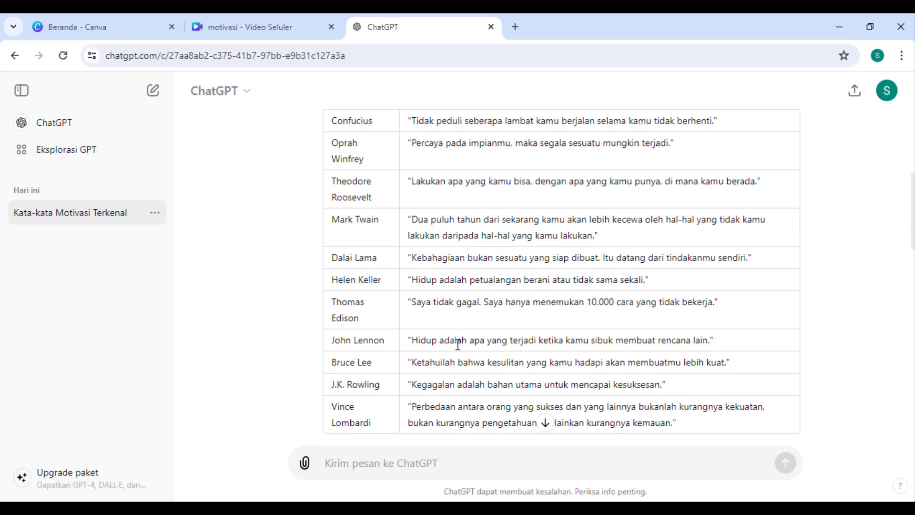
scroll(436, 379, "down", 15)
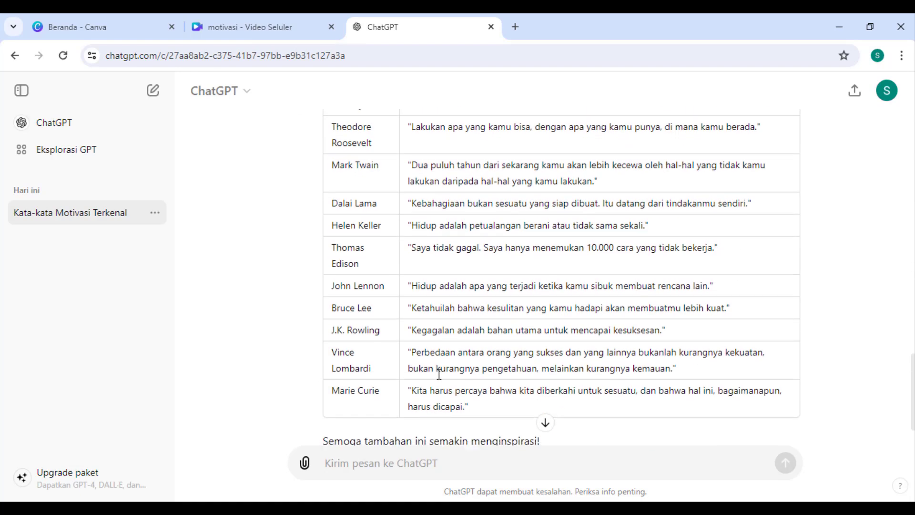
scroll(439, 374, "down", 1)
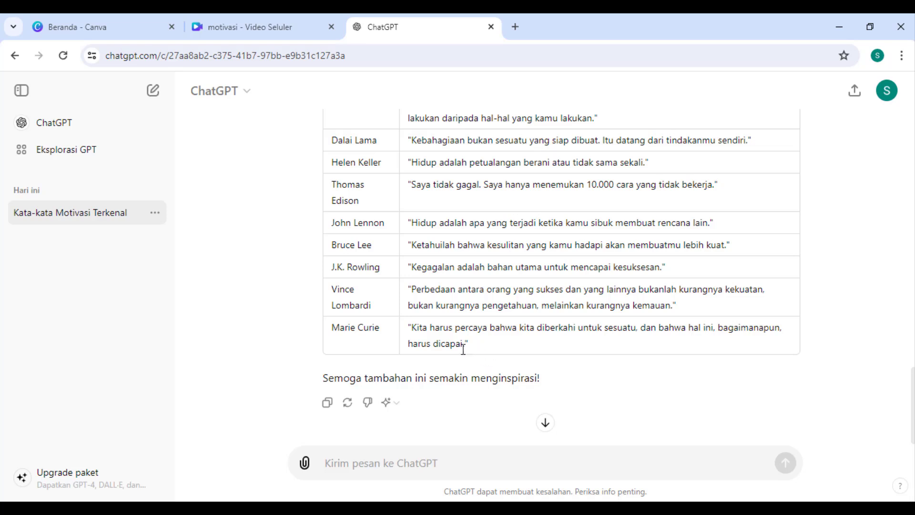
- Copy the Marie Curie row from the ChatGPT table into row 20 of Canva's data table and finish the data entry
left_click_drag(463, 347, 330, 334)
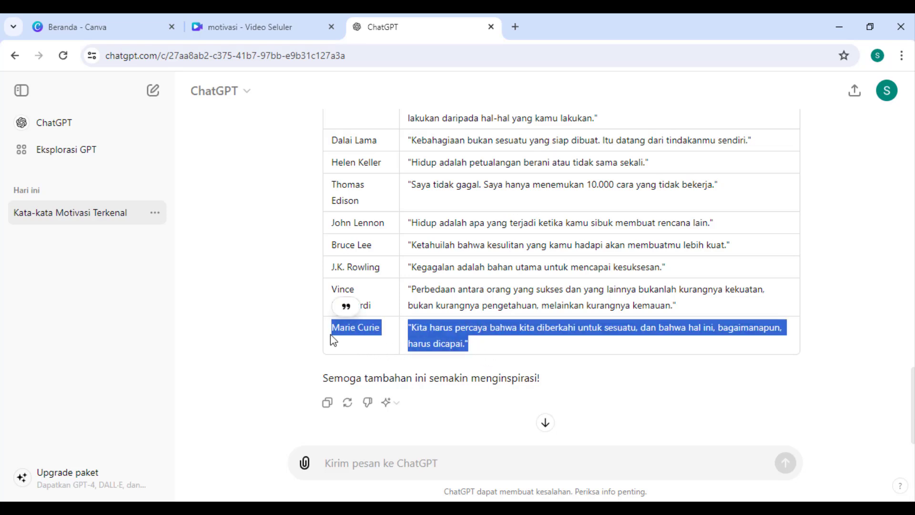
left_click(252, 27)
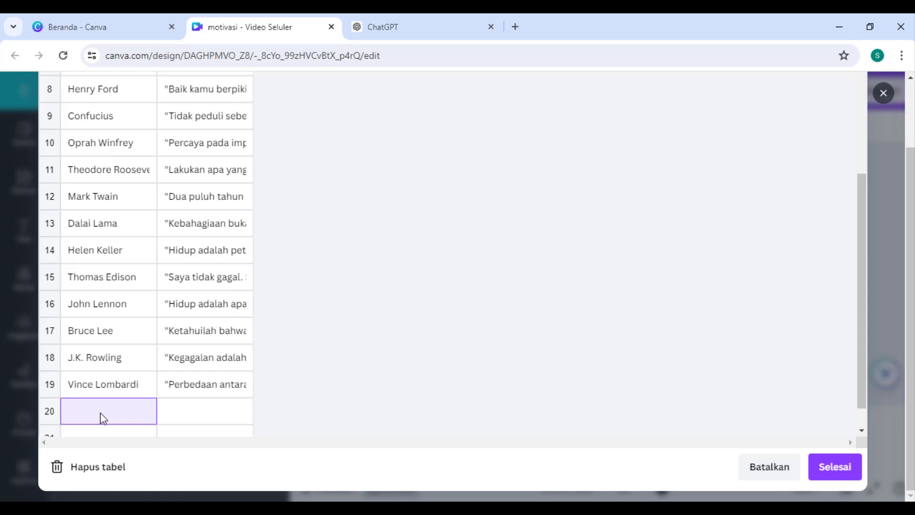
key("ctrl+v")
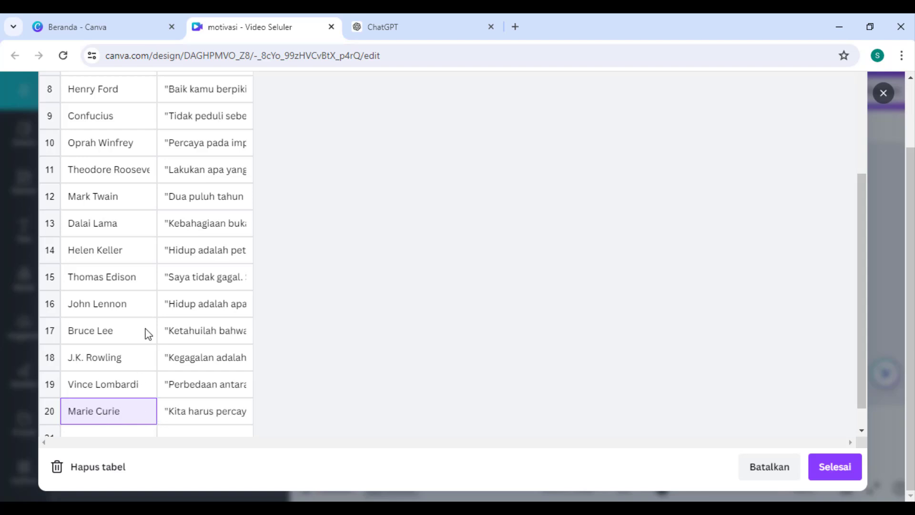
left_click(835, 470)
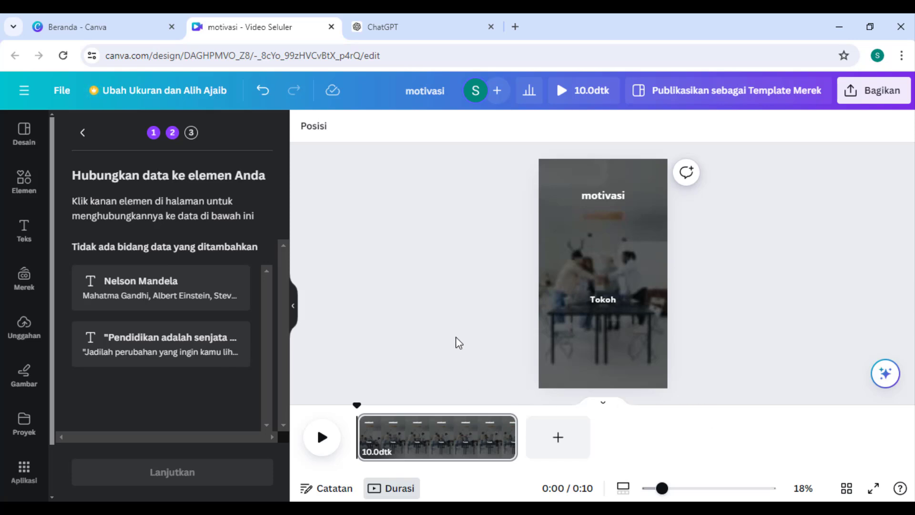
- Connect the "motivasi" text on the page to the quote data field beginning "Pendidikan adalah senjata"
left_click(601, 198)
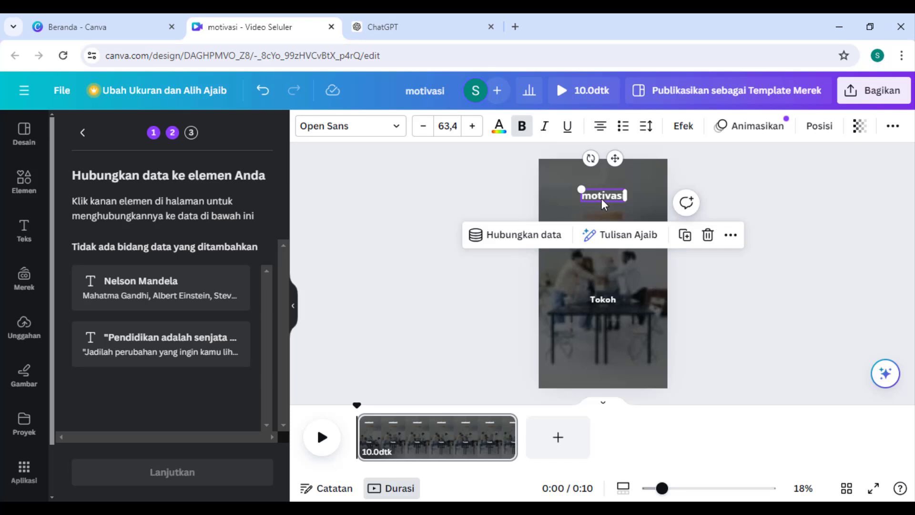
left_click(507, 238)
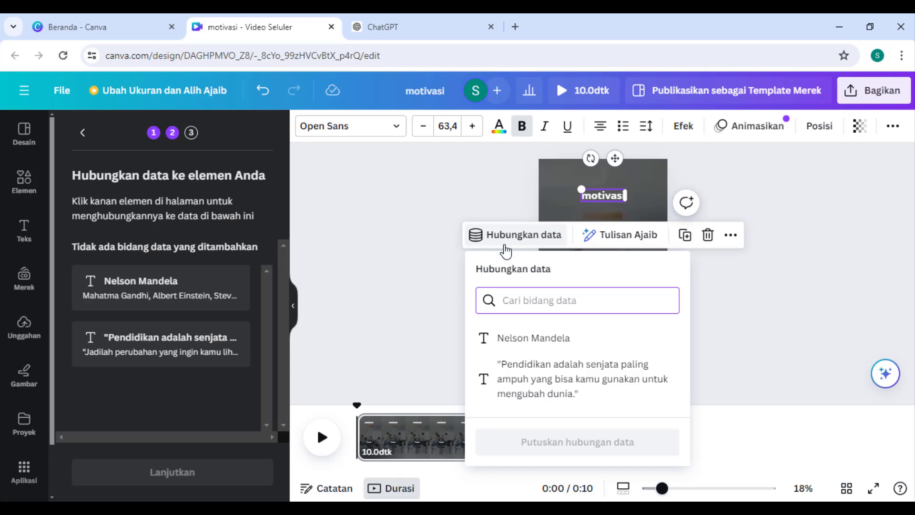
left_click(532, 387)
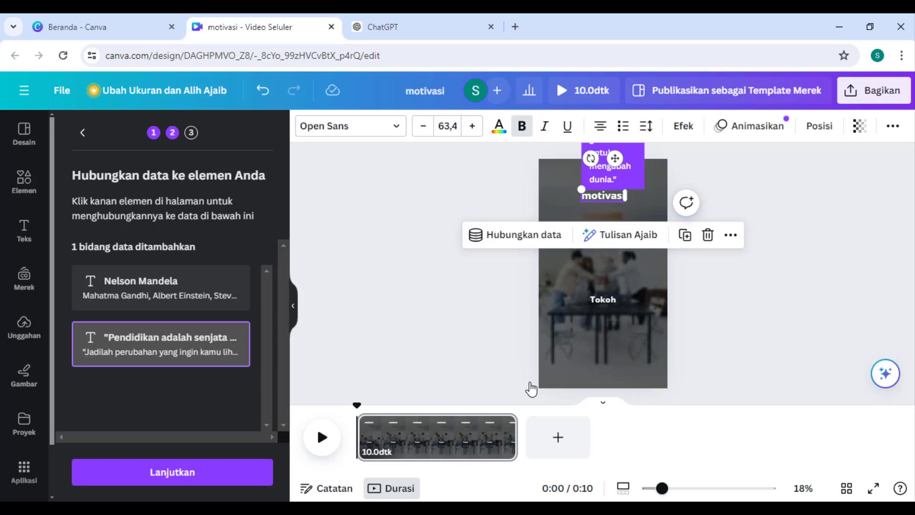
- Connect the "Tokoh" text to the Nelson Mandela data field and nudge the text slightly lower on the page
left_click(603, 299)
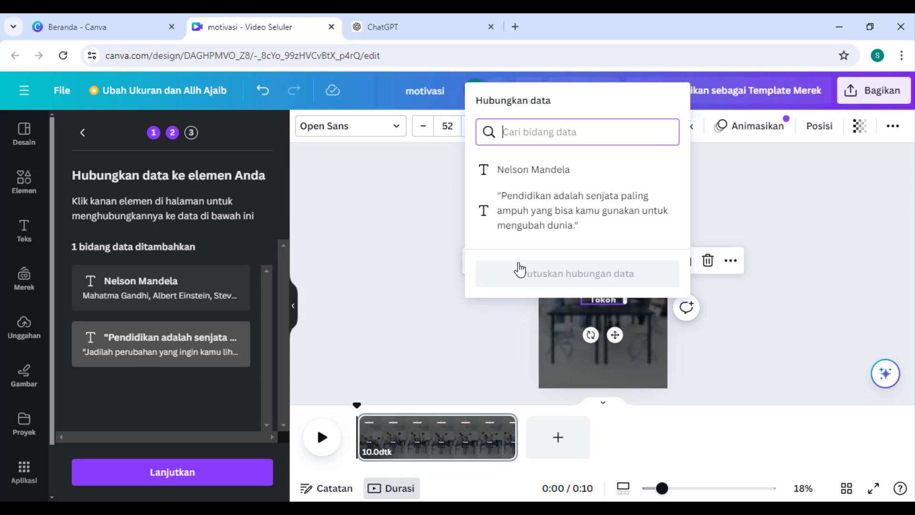
left_click(534, 171)
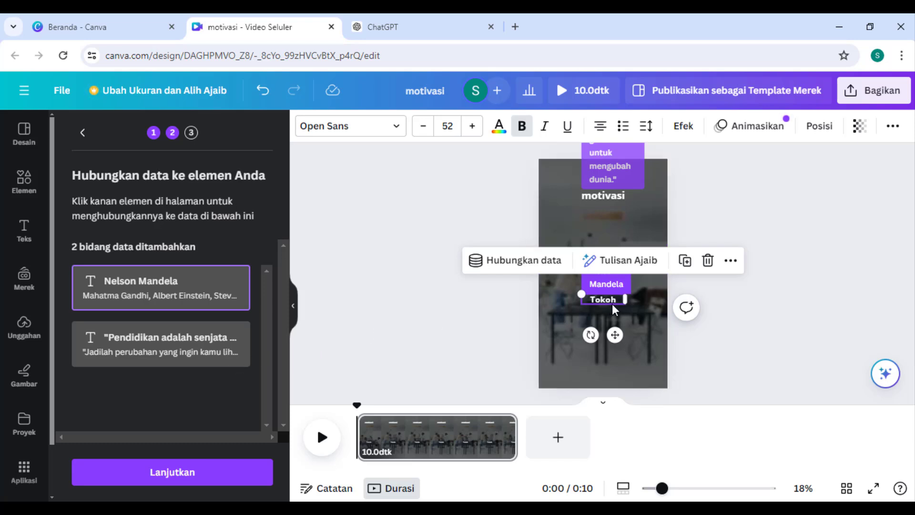
left_click_drag(615, 335, 615, 338)
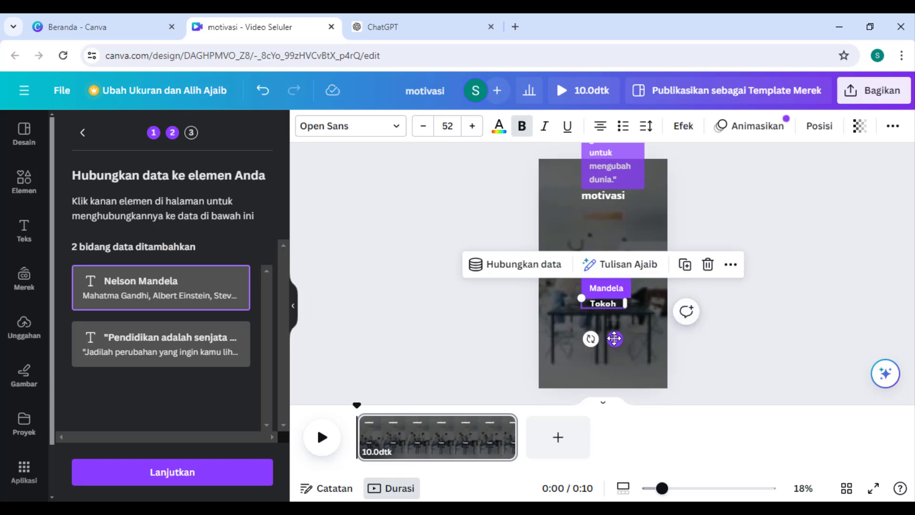
left_click(728, 334)
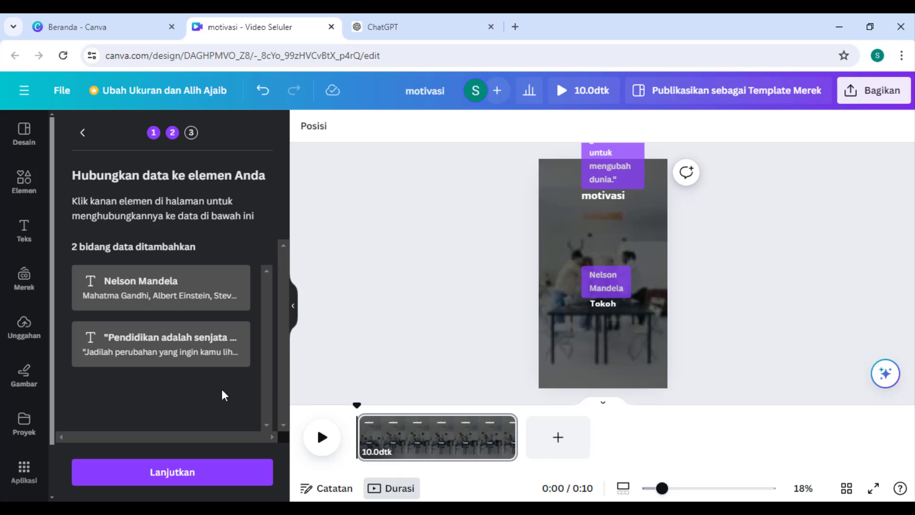
- Continue to the data application stage and review the selected rows from first to last
left_click(195, 478)
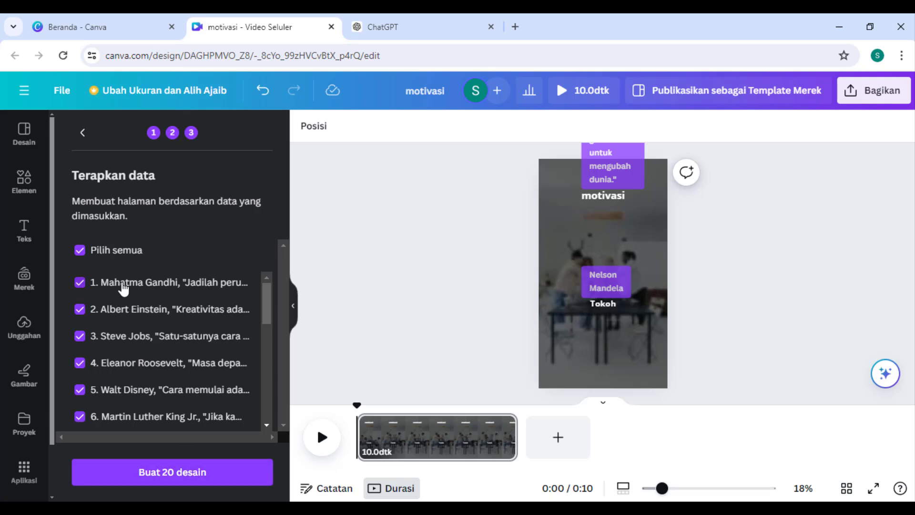
scroll(119, 296, "down", 8)
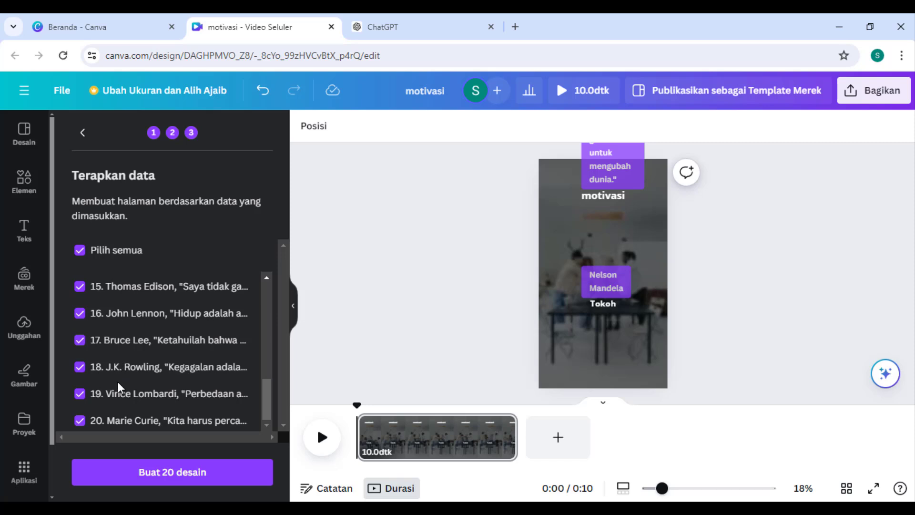
scroll(118, 365, "up", 8)
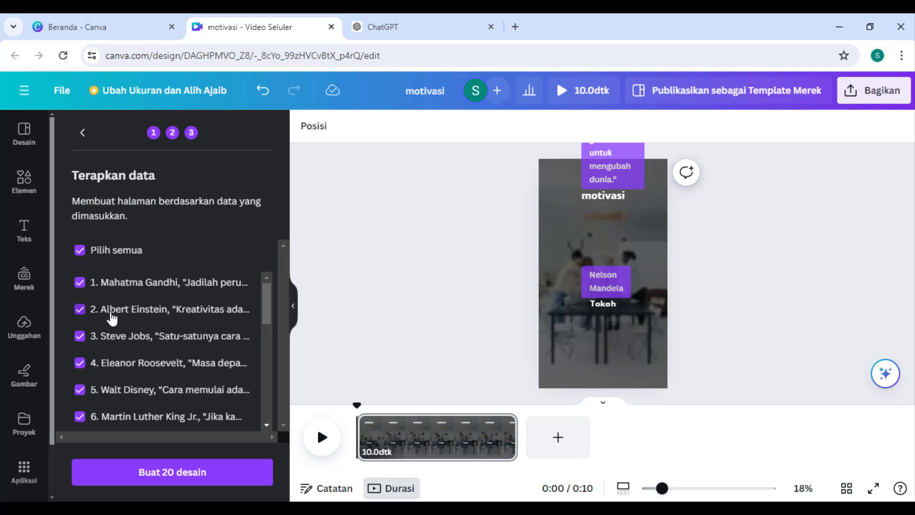
left_click(79, 251)
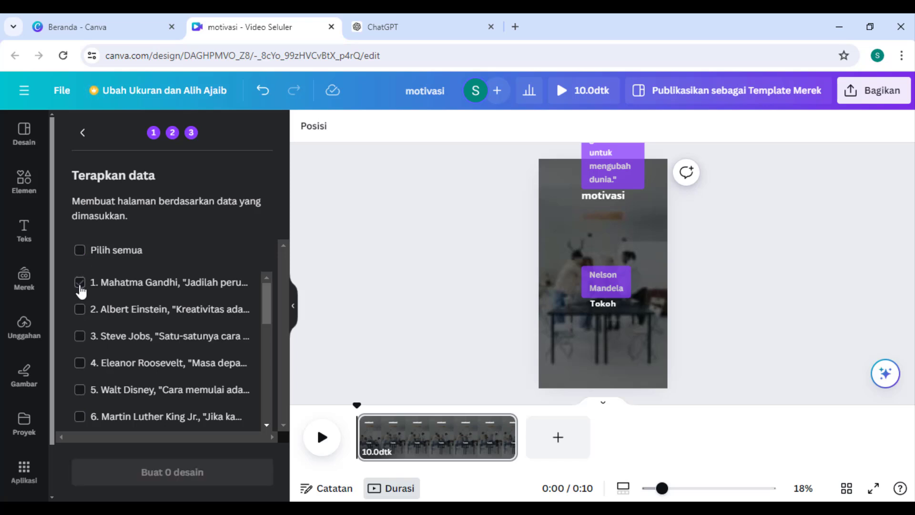
left_click(80, 282)
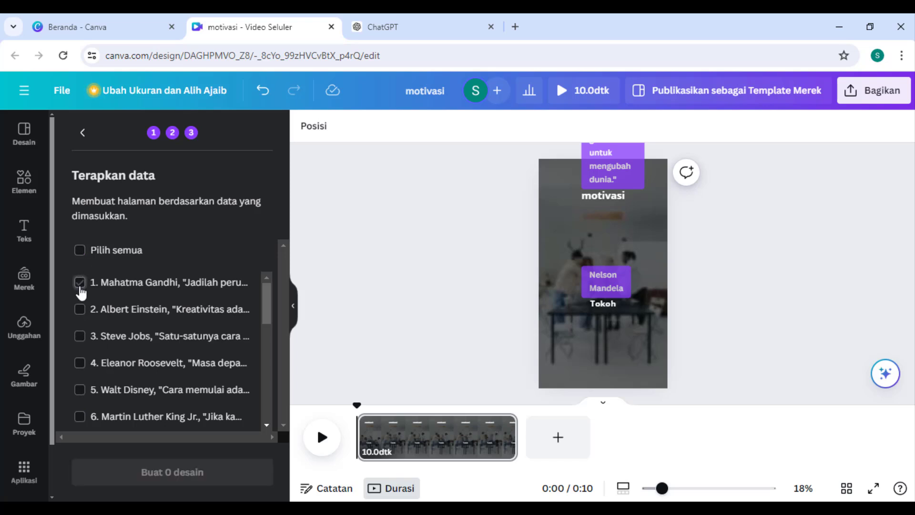
left_click(79, 336)
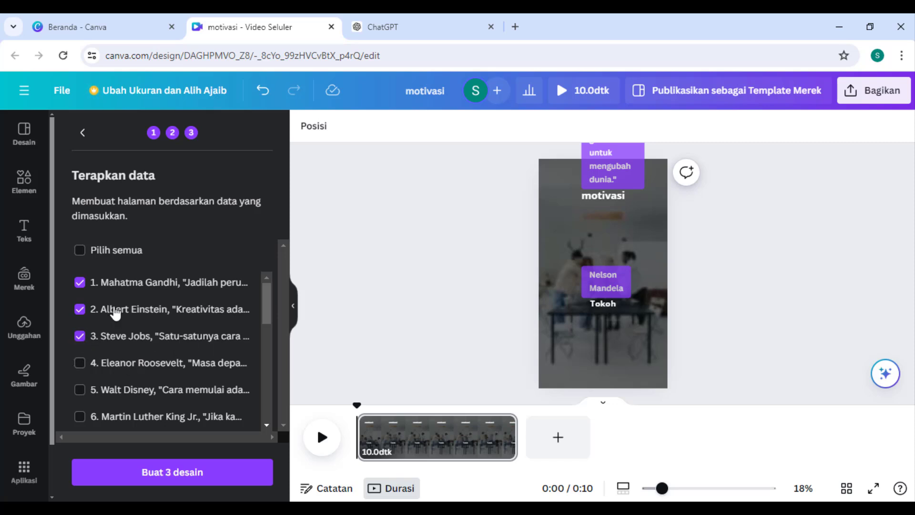
left_click(80, 252)
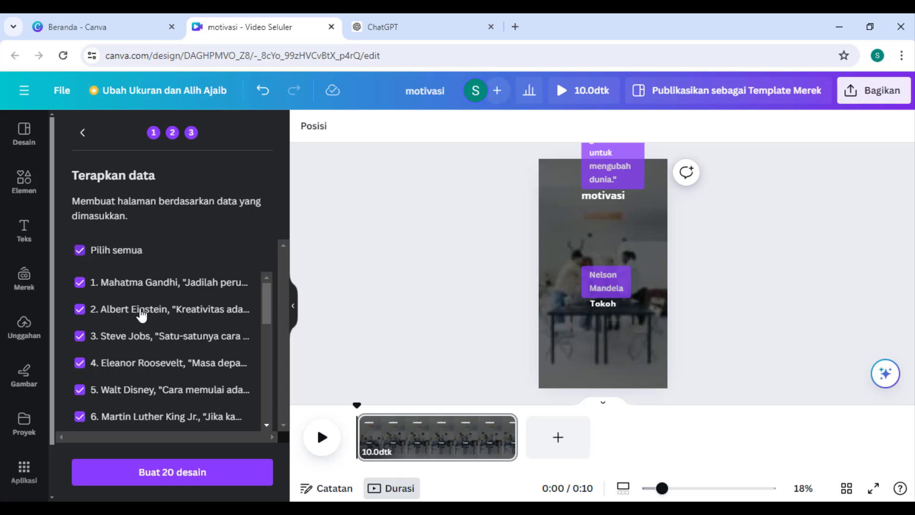
- Check the end of the row list and generate 20 designs with all rows selected
scroll(177, 348, "down", 10)
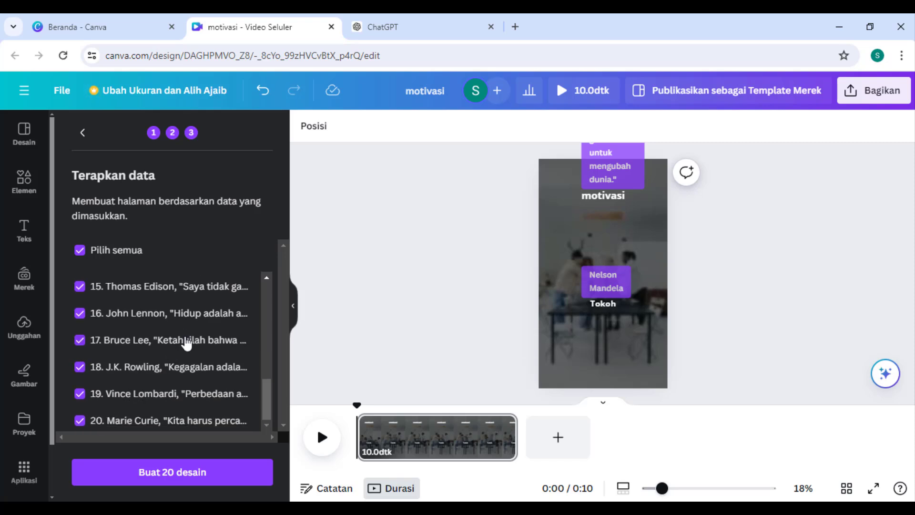
left_click(171, 479)
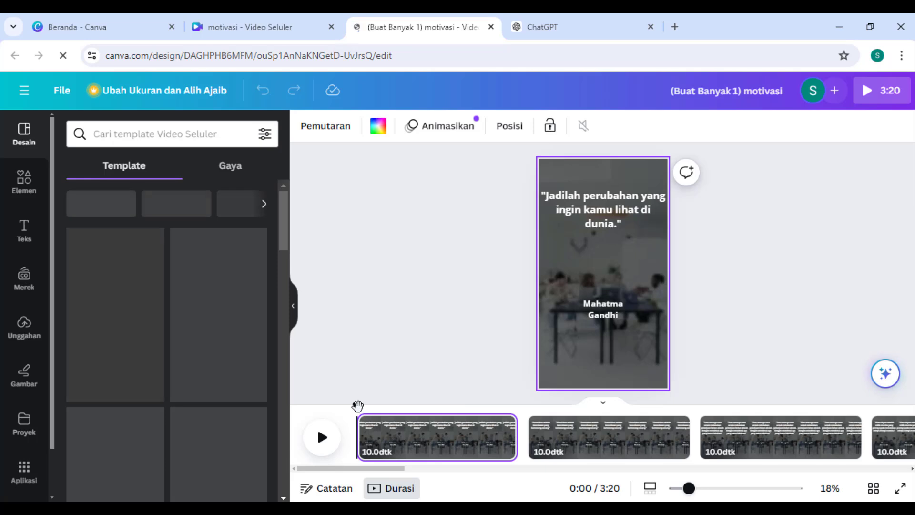
- Preview the first generated quote clip, pause it, and set the playhead to about 4 seconds
left_click(321, 438)
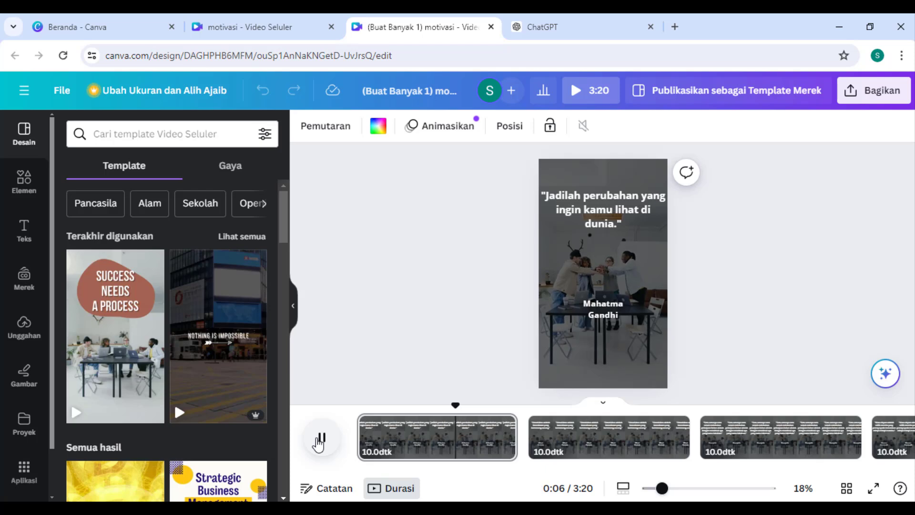
left_click(318, 441)
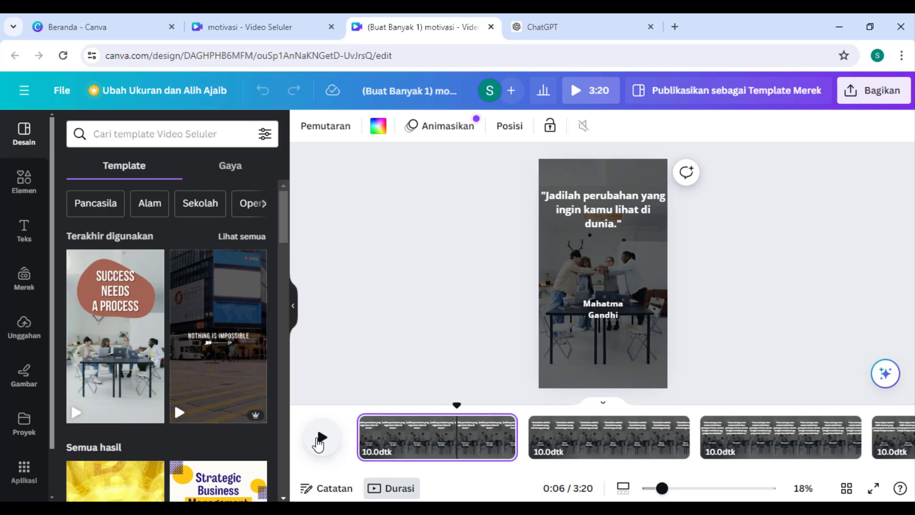
left_click(436, 450)
- Shrink the first clip's quote text slightly from both sides to leave margins, and move the Mahatma Gandhi name up closer beneath it
left_click(605, 307)
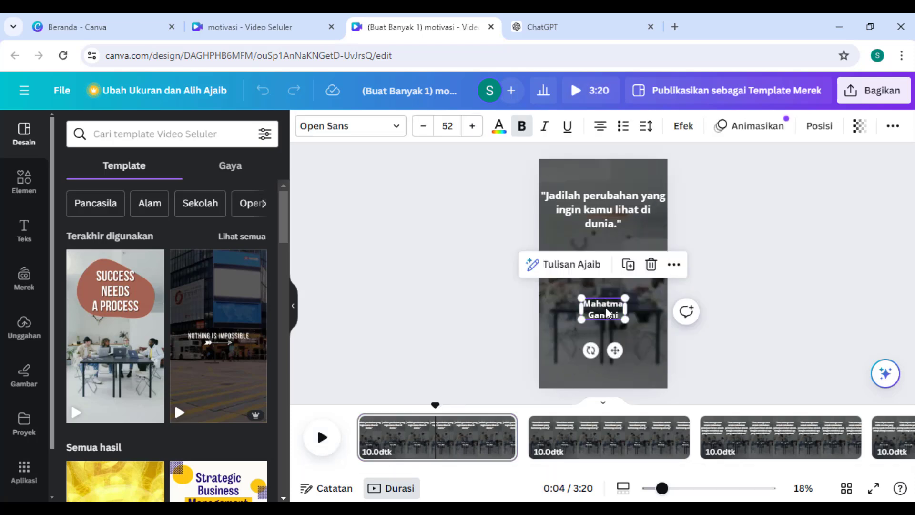
left_click(617, 199)
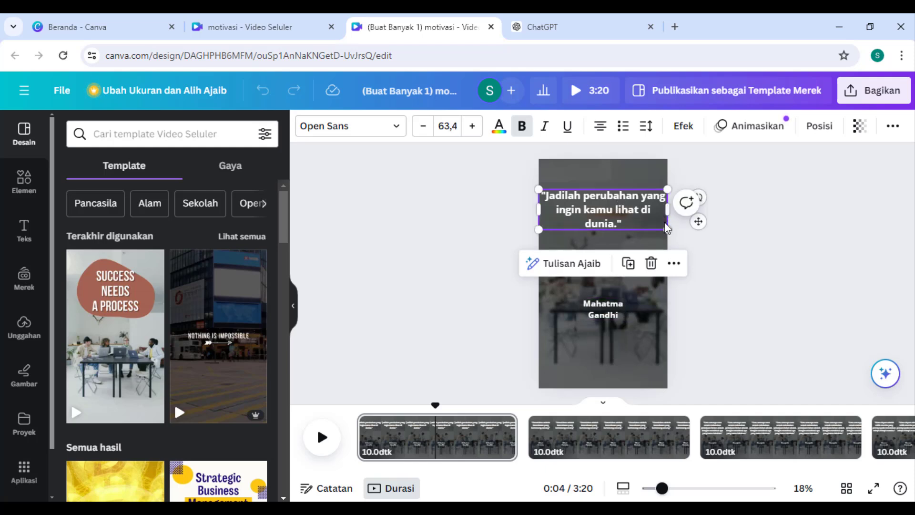
left_click_drag(666, 230, 662, 229)
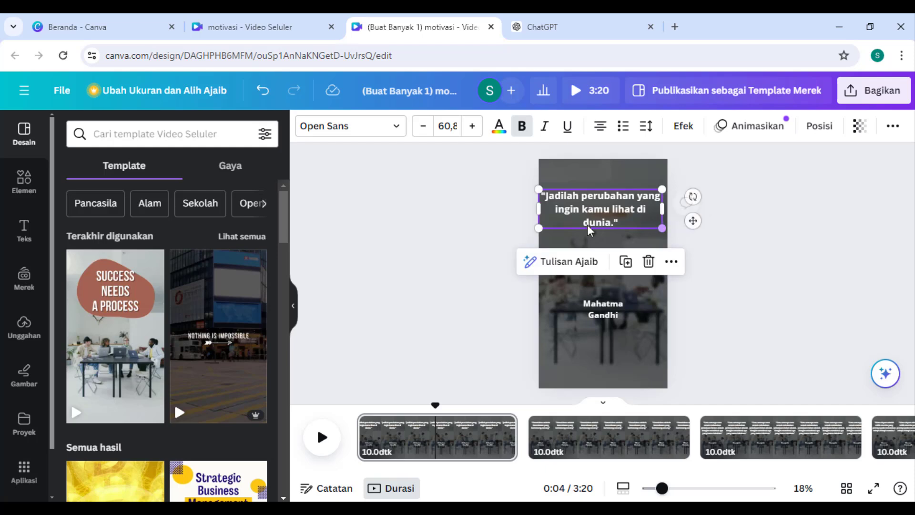
left_click_drag(539, 224, 546, 223)
left_click(601, 304)
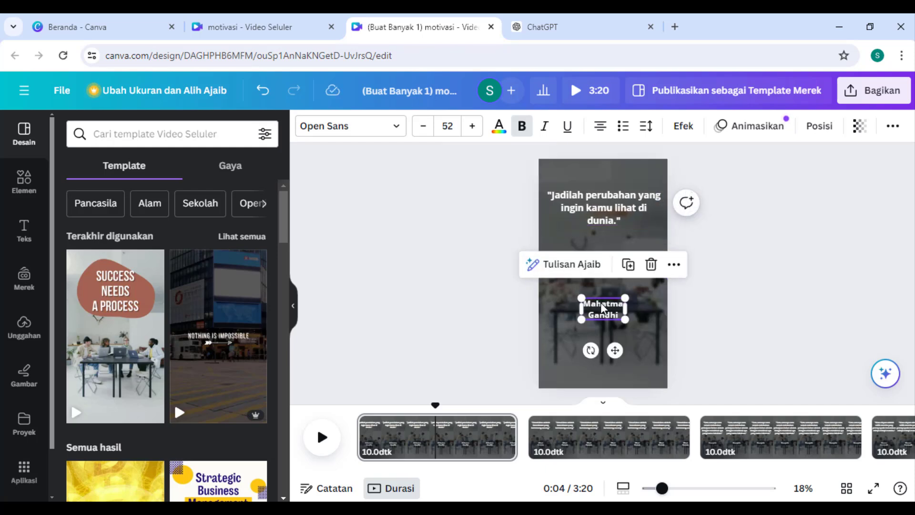
left_click_drag(617, 349, 617, 298)
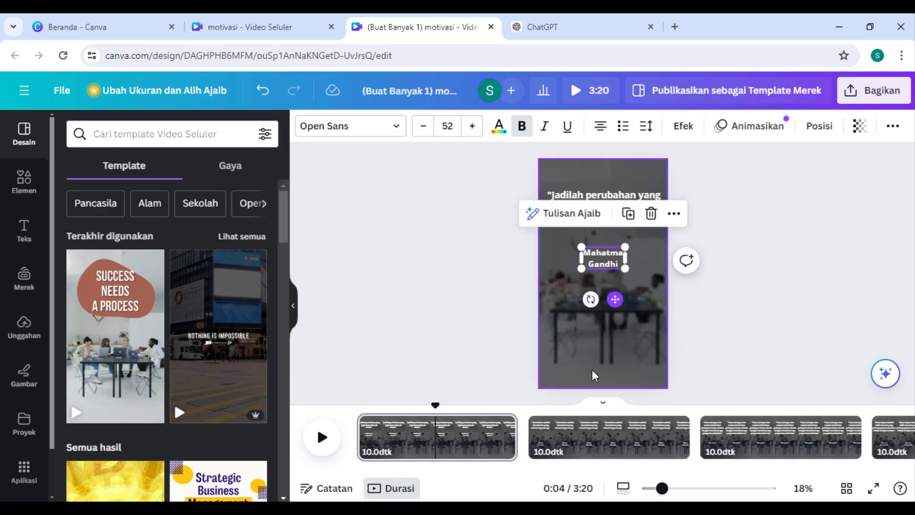
- Review the second and third quote clips and look along the timeline at the remaining generated clips
left_click(594, 439)
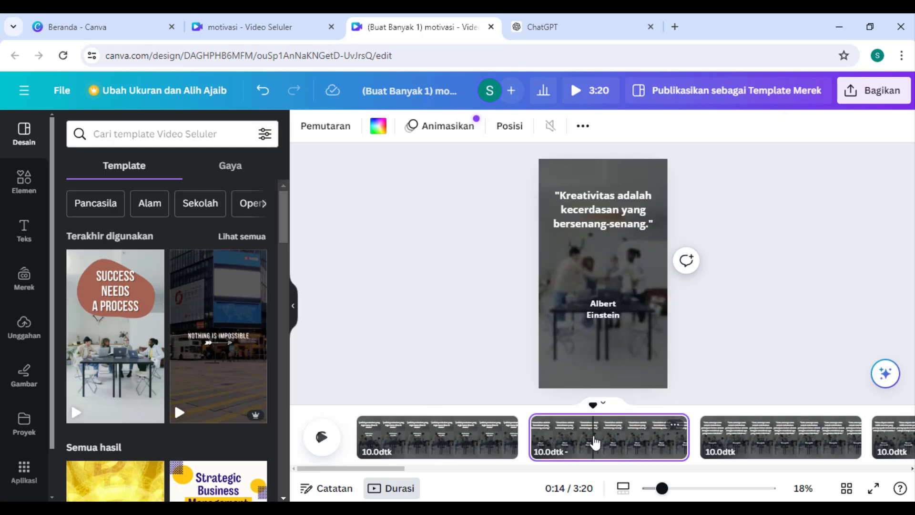
left_click(747, 439)
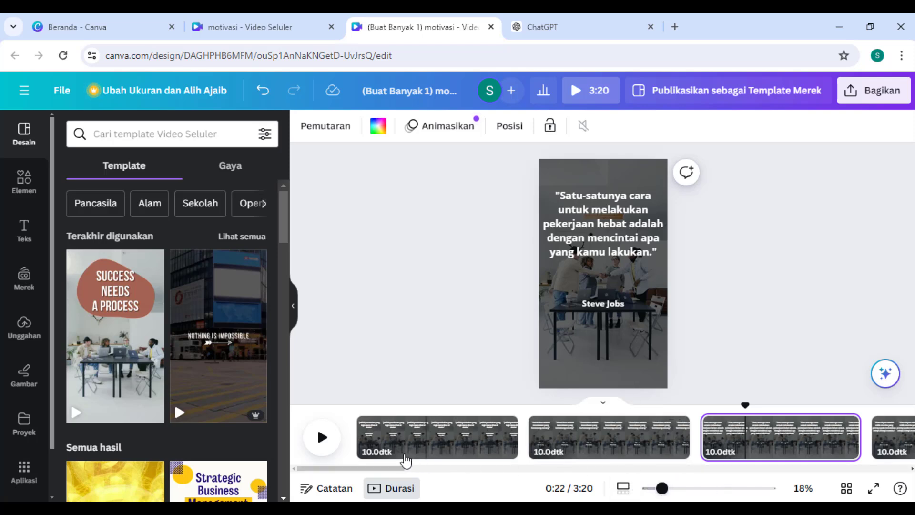
left_click_drag(402, 472, 549, 477)
scroll(576, 473, "right", 5)
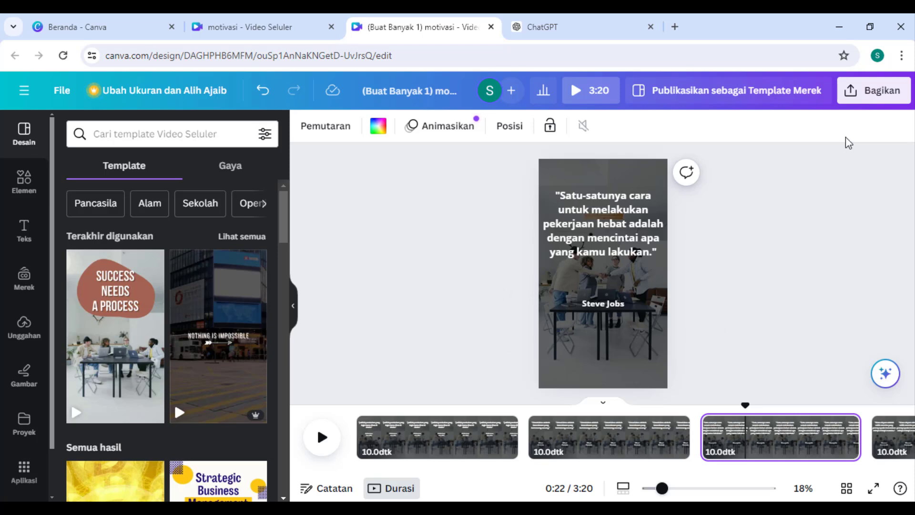
- Download all 20 pages as 1080p MP4 video, with each page as a separate file
left_click(867, 95)
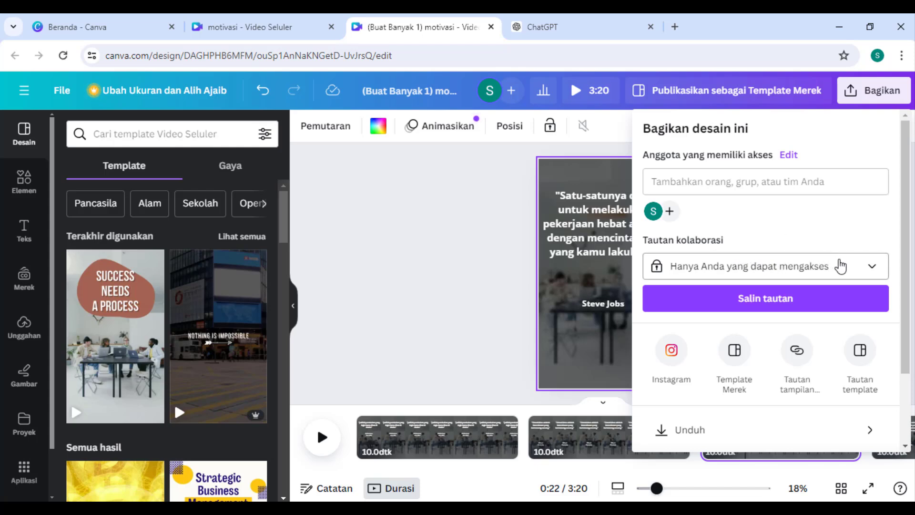
left_click(663, 430)
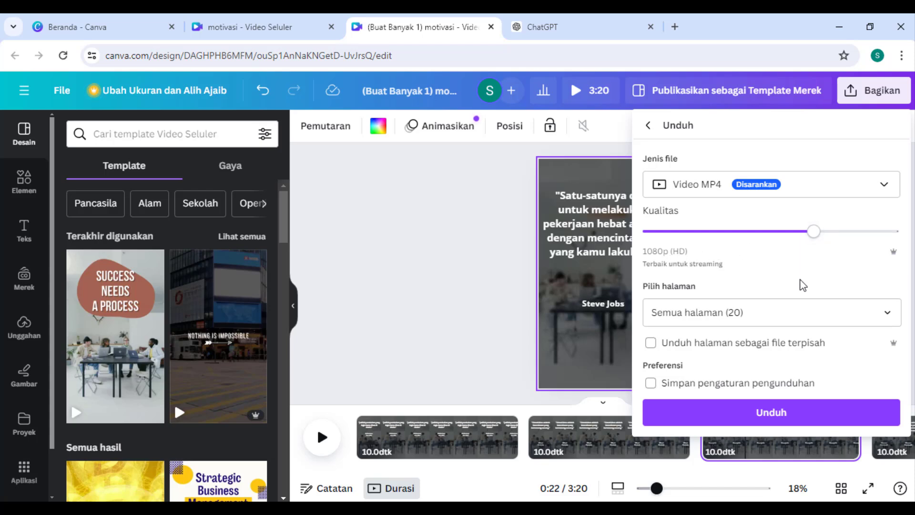
left_click(885, 323)
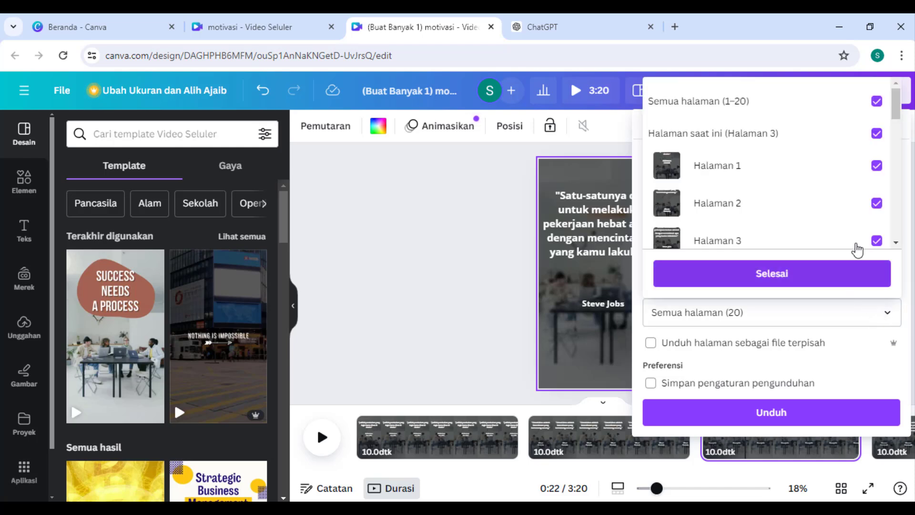
scroll(857, 231, "down", 12)
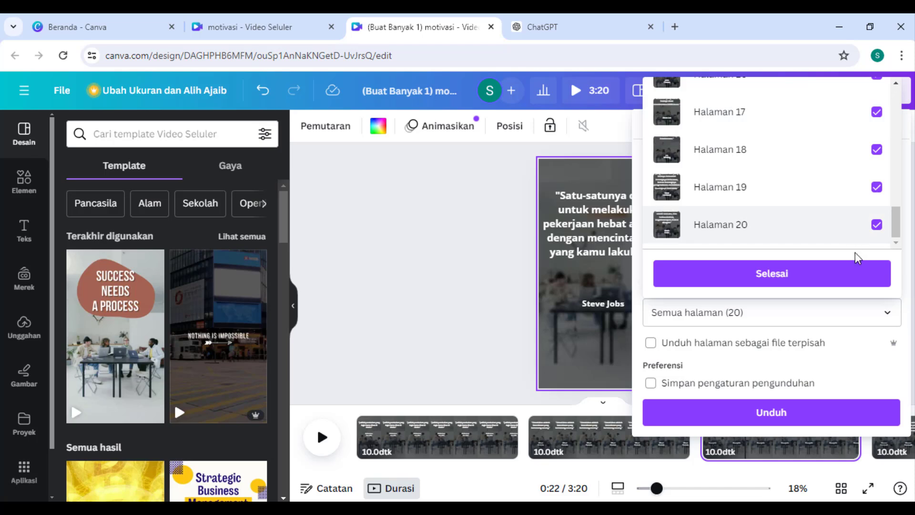
left_click(870, 289)
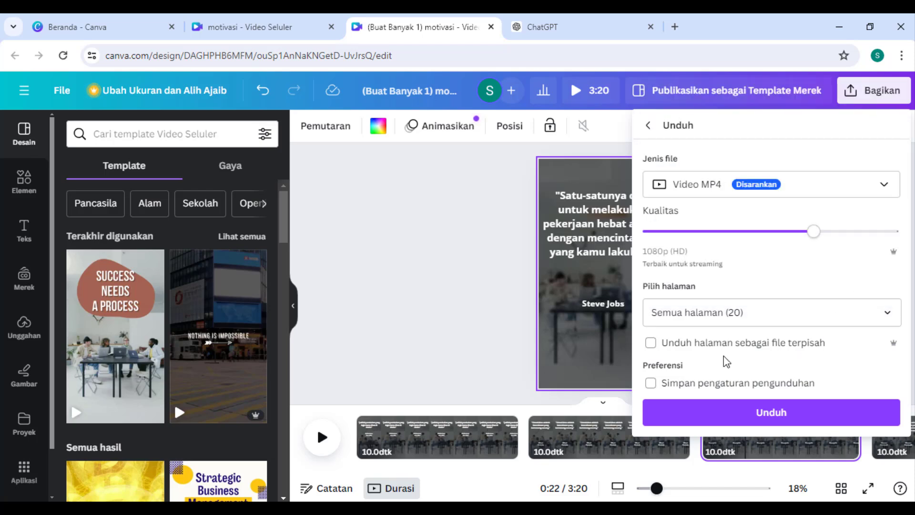
left_click(651, 344)
left_click(792, 413)
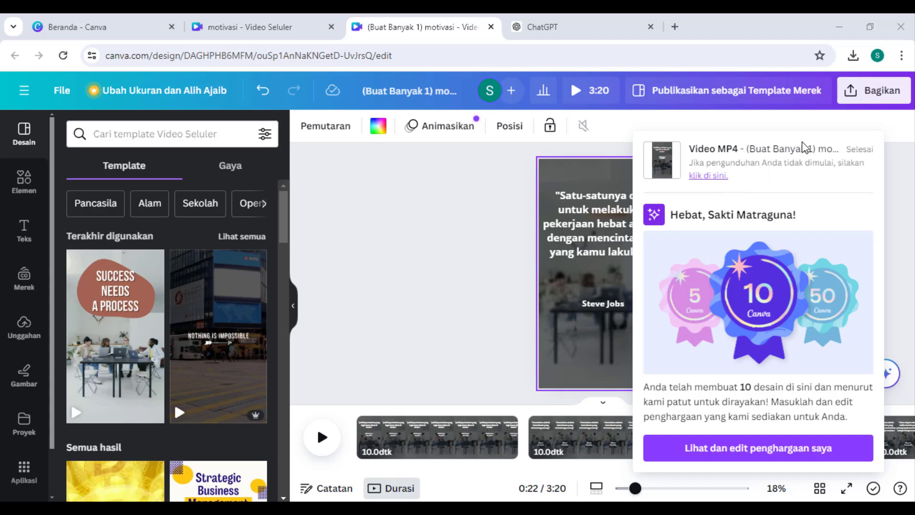
- Show the downloaded (Buat Banyak 1) motivasi.zip in its folder and extract its contents directly into Downloads
left_click(853, 56)
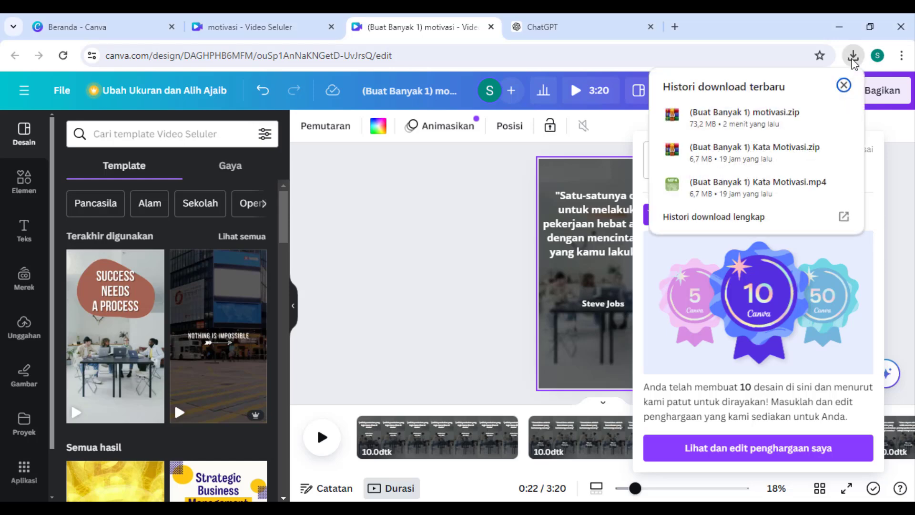
mouse_move(818, 117)
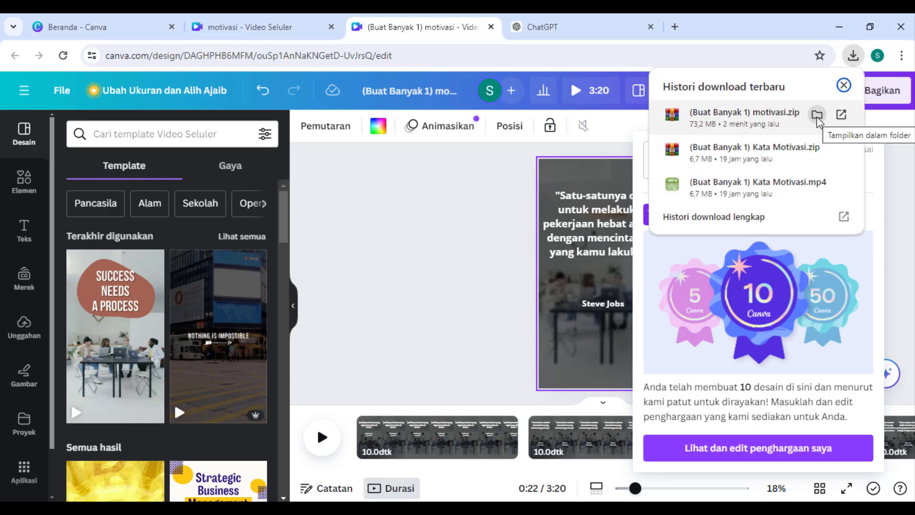
left_click(817, 114)
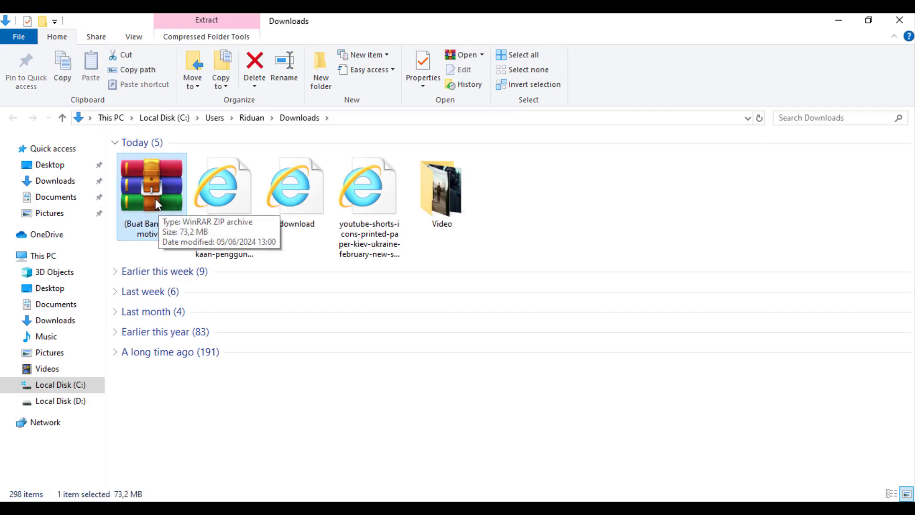
right_click(156, 199)
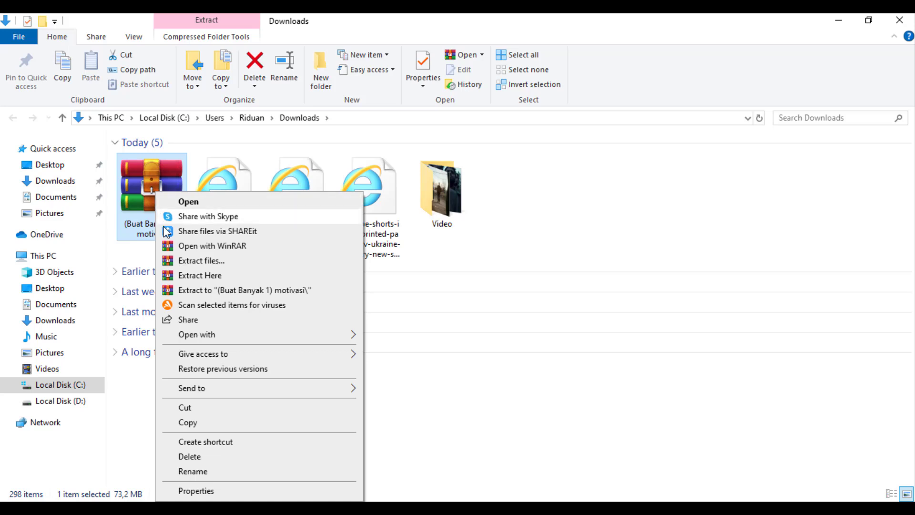
left_click(220, 280)
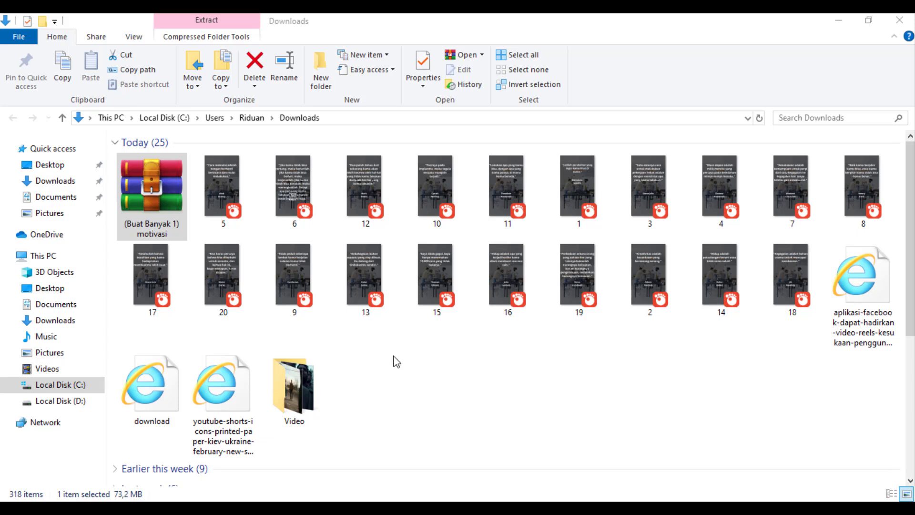
- Play the extracted videos starting from video 1, close the player, and select the (Buat Banyak 1) motivasi archive
left_click(576, 194)
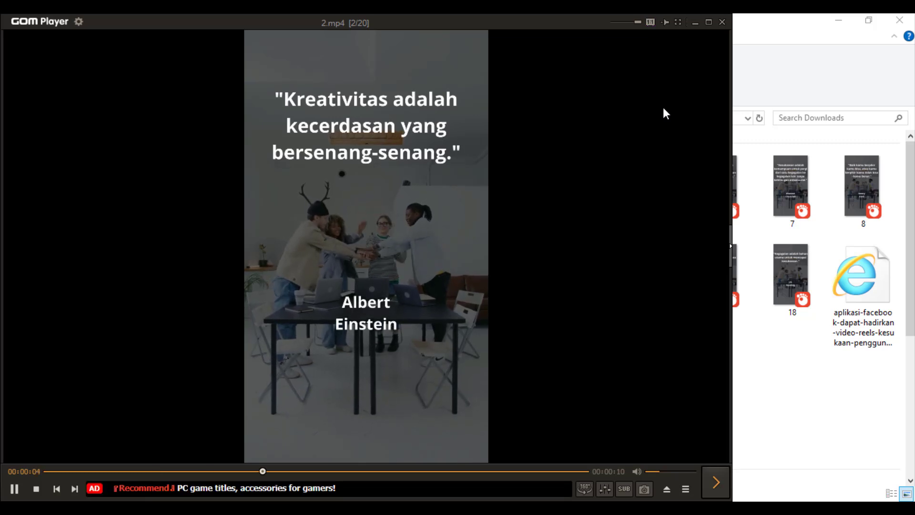
left_click(722, 22)
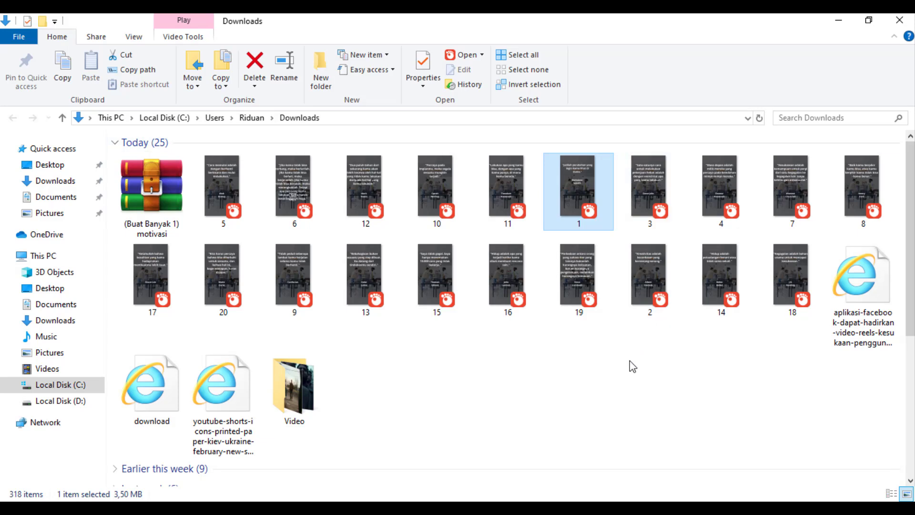
left_click(151, 191)
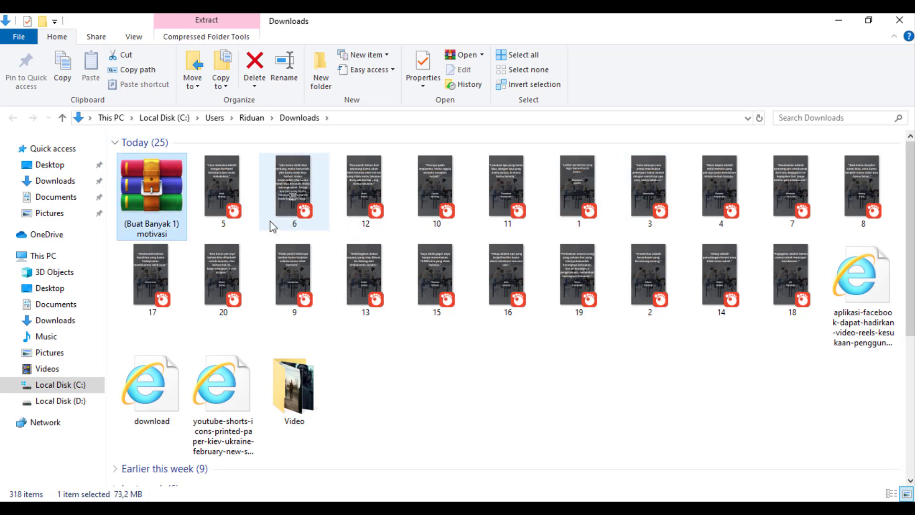